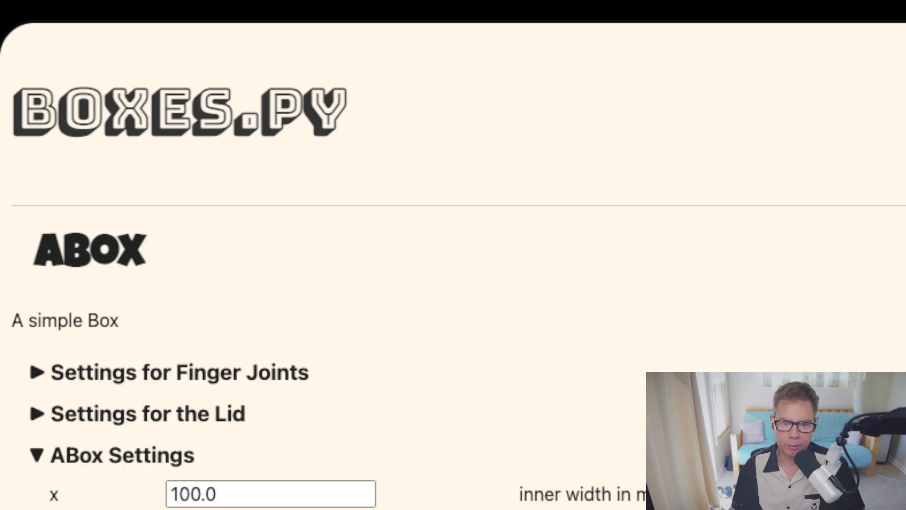
# Confirm the box's inner width (x) as 100.0 in Boxes.py.
pyautogui.click(222, 495)
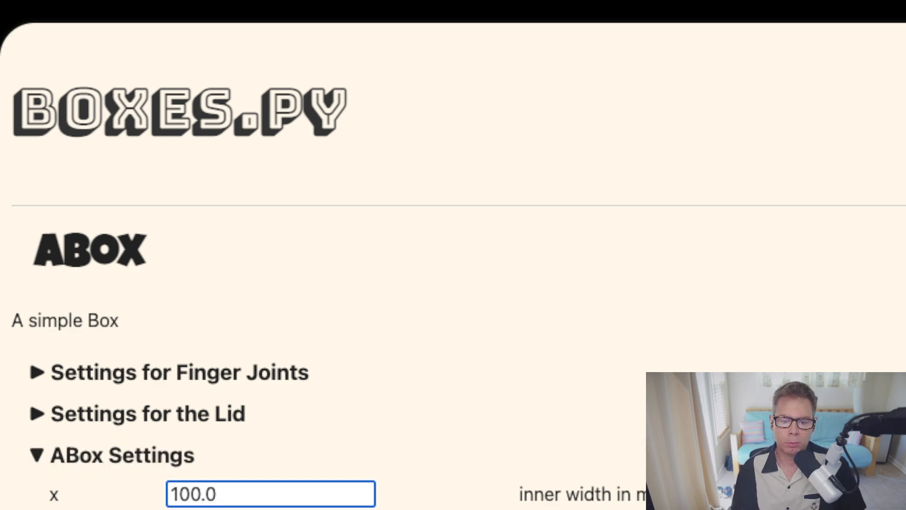
pyautogui.press('Tab')
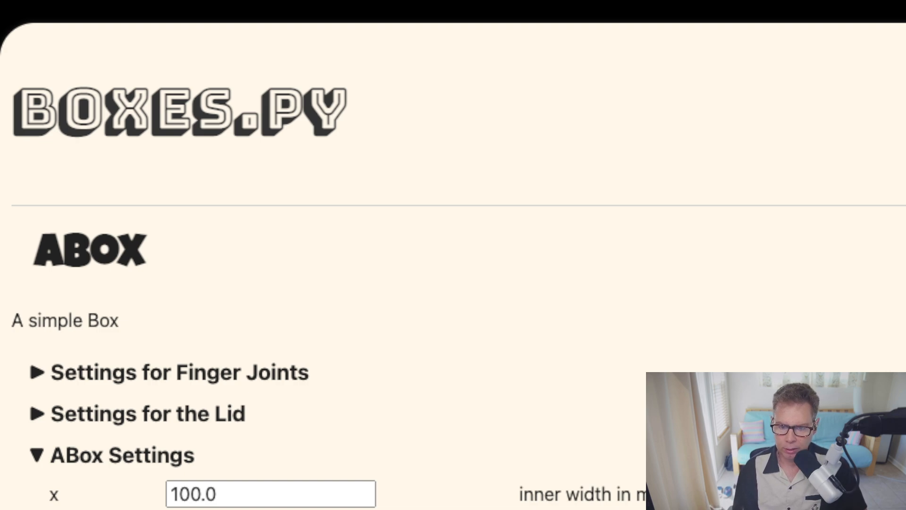
pyautogui.click(217, 494)
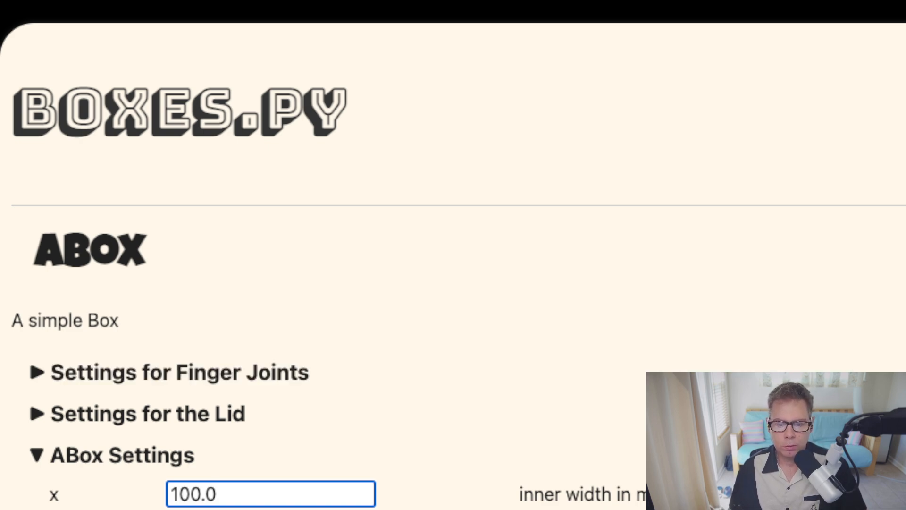
pyautogui.press('Tab')
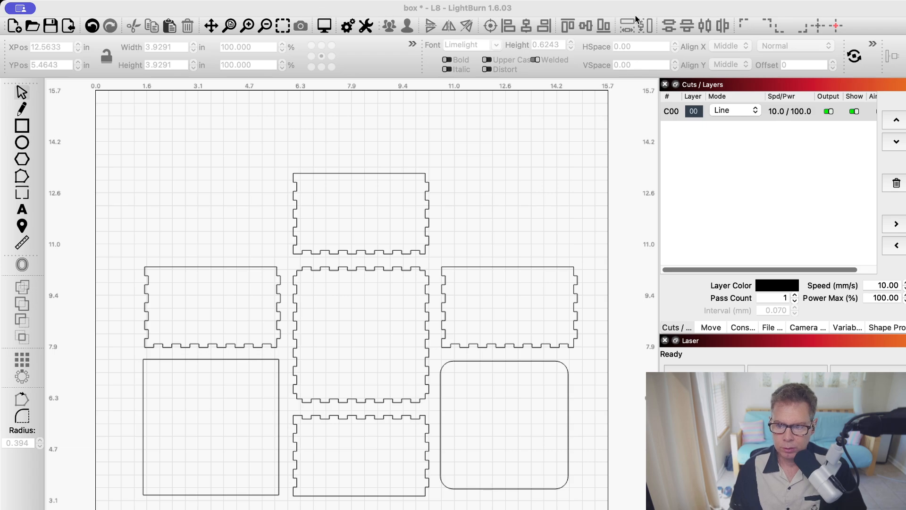
# Delete the plain square and the rounded-corner square from the box layout.
pyautogui.click(792, 16)
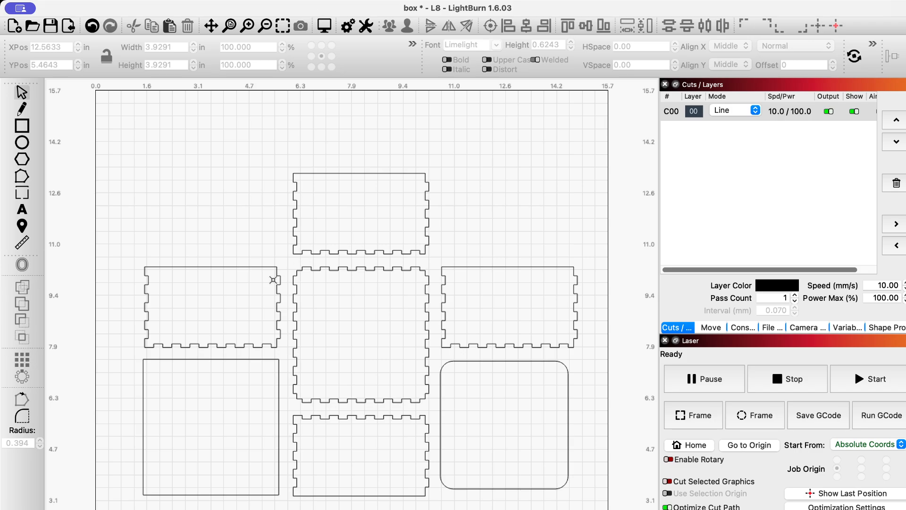
pyautogui.scroll(1, 237, 376)
pyautogui.click(227, 358)
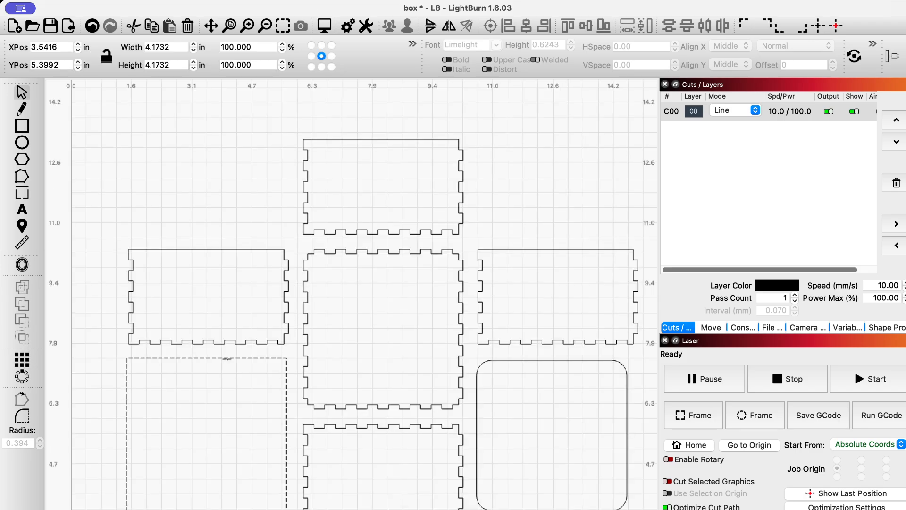
pyautogui.press('Delete')
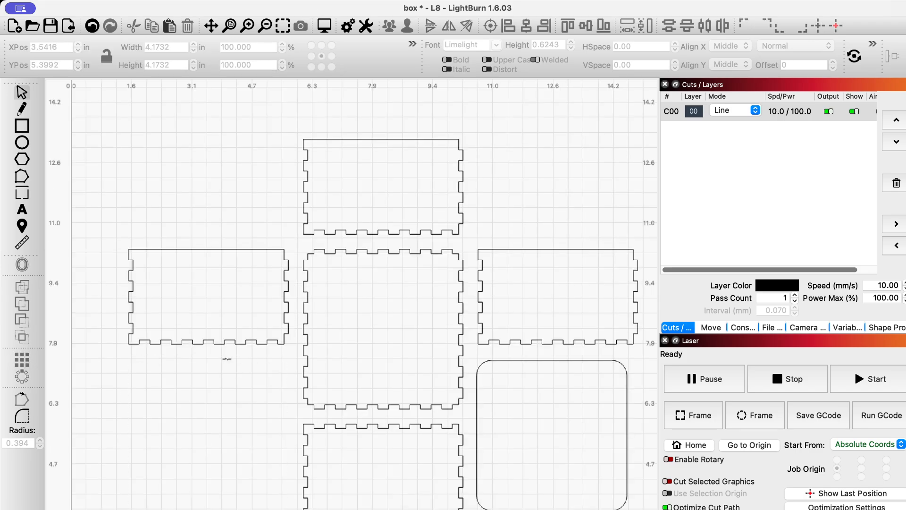
pyautogui.click(481, 363)
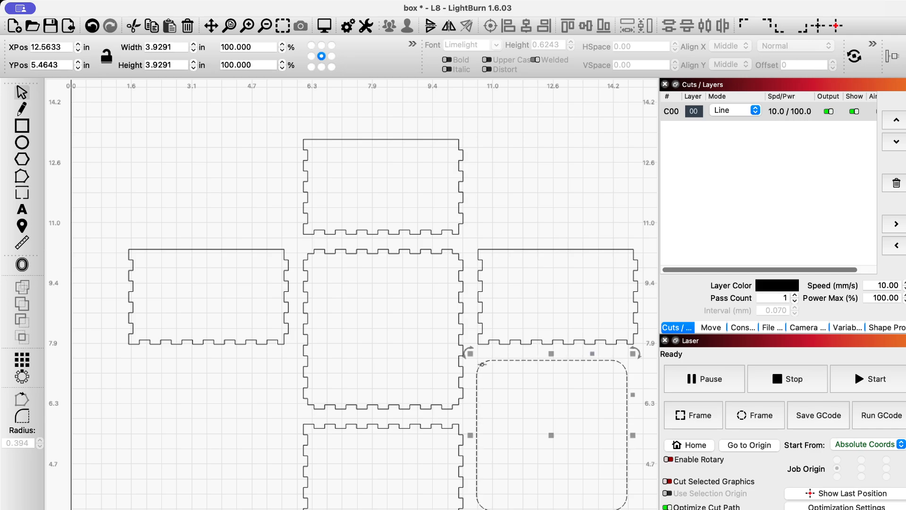
pyautogui.press('Delete')
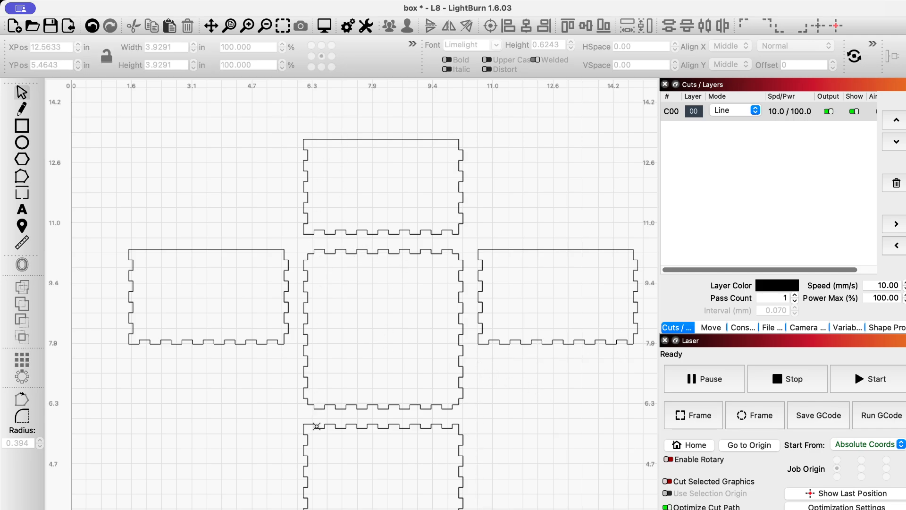
# Delete the bottom finger-jointed panel and the right end panel.
pyautogui.click(316, 426)
pyautogui.press('Delete')
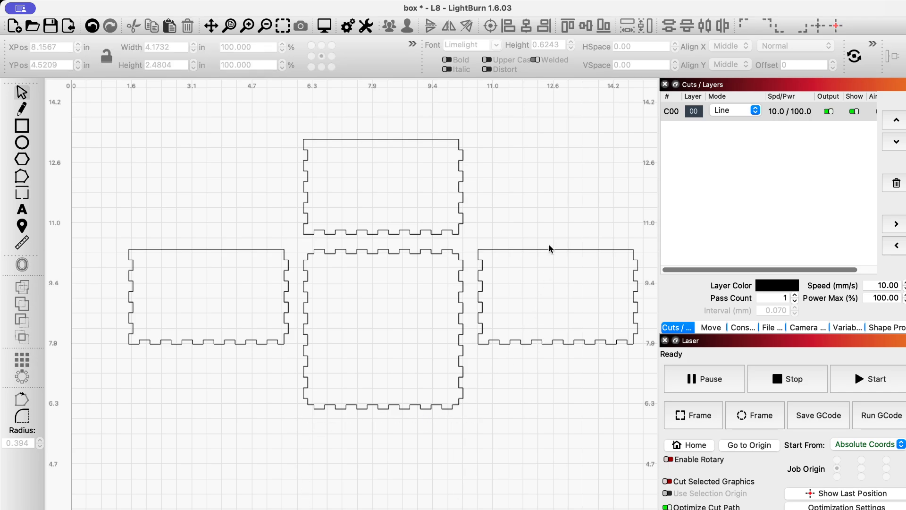
pyautogui.click(547, 249)
pyautogui.press('Delete')
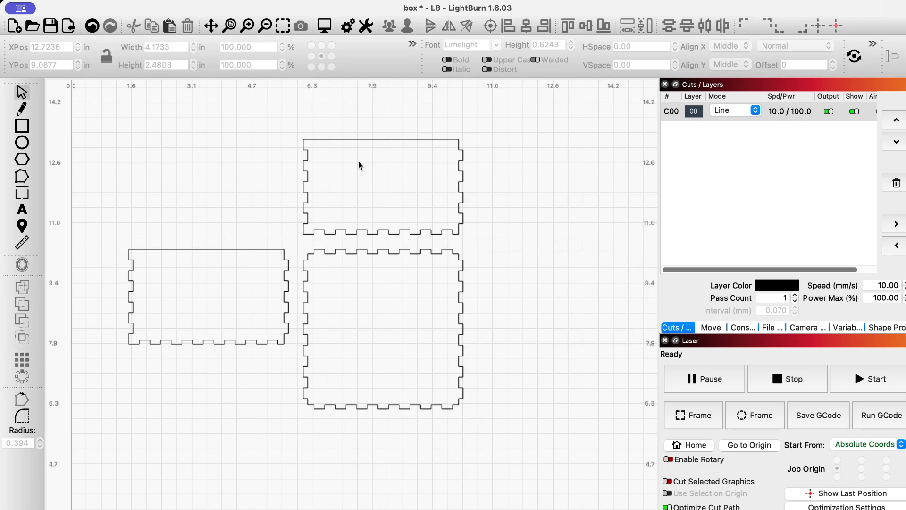
# Move the left end panel up beside the top panel and zoom to it.
pyautogui.moveTo(232, 251); pyautogui.dragTo(226, 194)
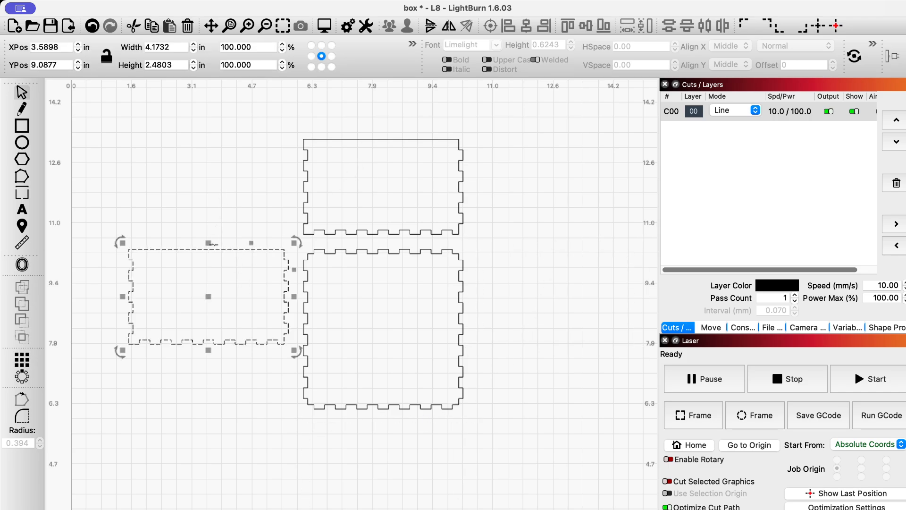
pyautogui.moveTo(214, 248); pyautogui.dragTo(212, 139)
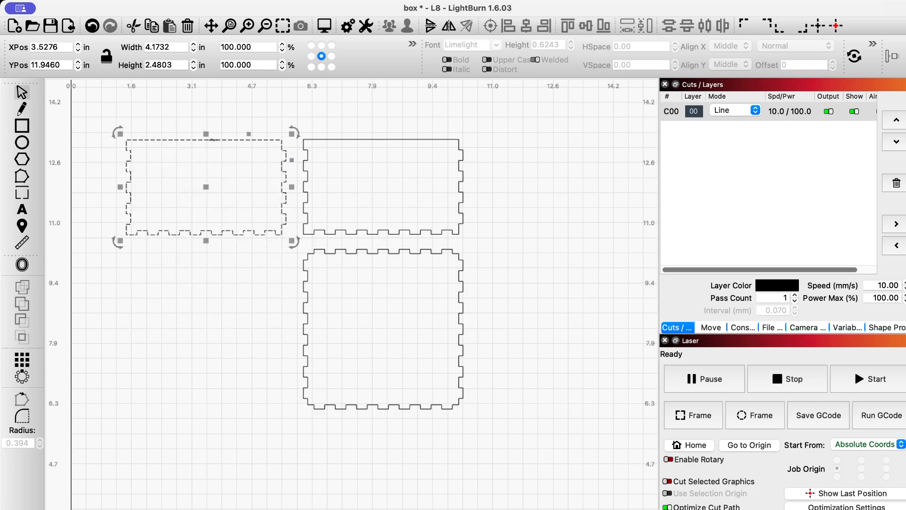
pyautogui.click(283, 28)
pyautogui.scroll(-3, 302, 196)
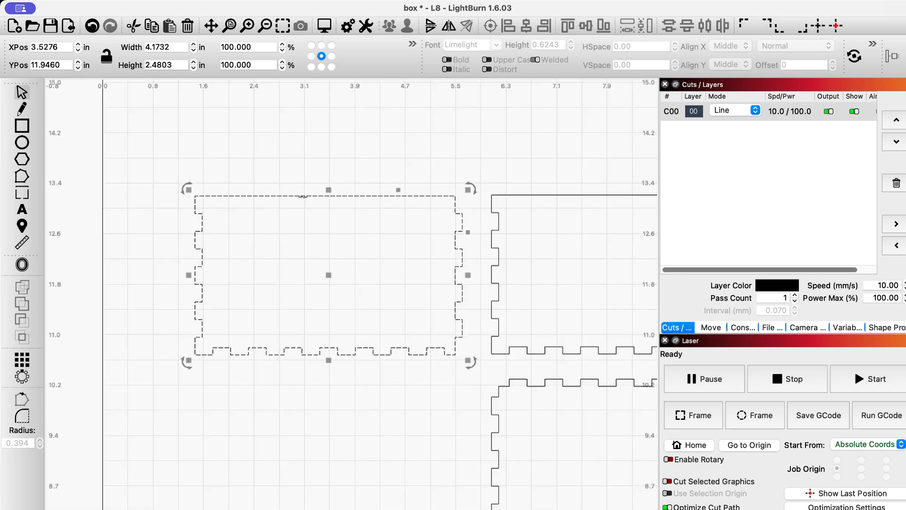
# Draw an ellipse of about 2.96 × 1.85 in straddling the end panel's top edge.
pyautogui.click(22, 143)
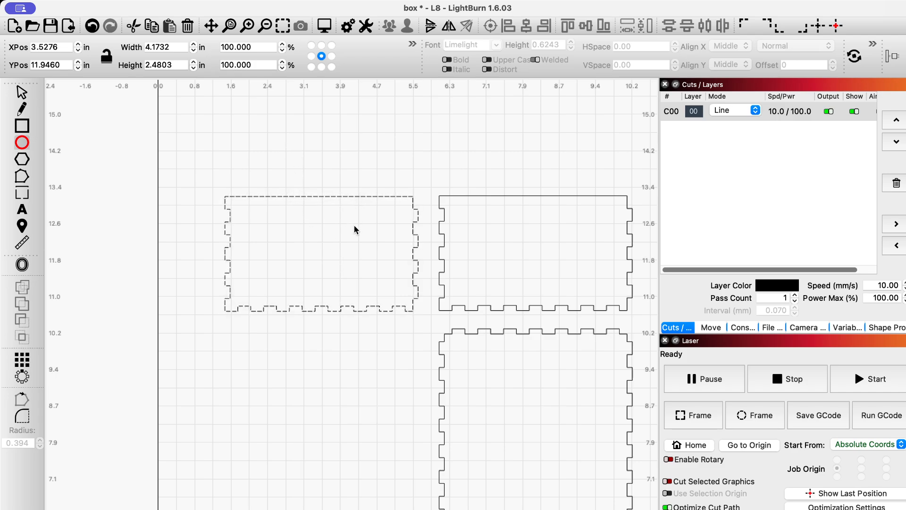
pyautogui.moveTo(355, 226); pyautogui.dragTo(221, 127)
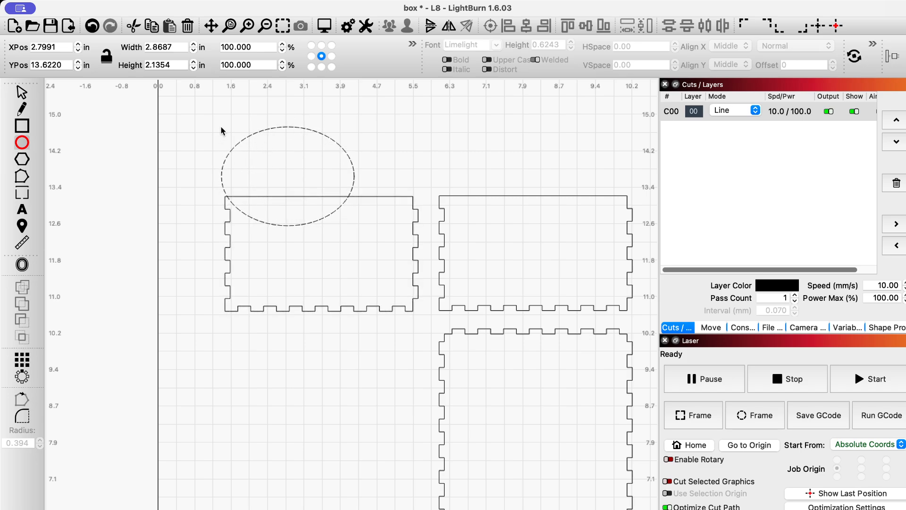
pyautogui.click(22, 92)
pyautogui.moveTo(291, 174); pyautogui.dragTo(318, 195)
pyautogui.moveTo(318, 246); pyautogui.dragTo(318, 239)
pyautogui.moveTo(242, 189); pyautogui.dragTo(241, 190)
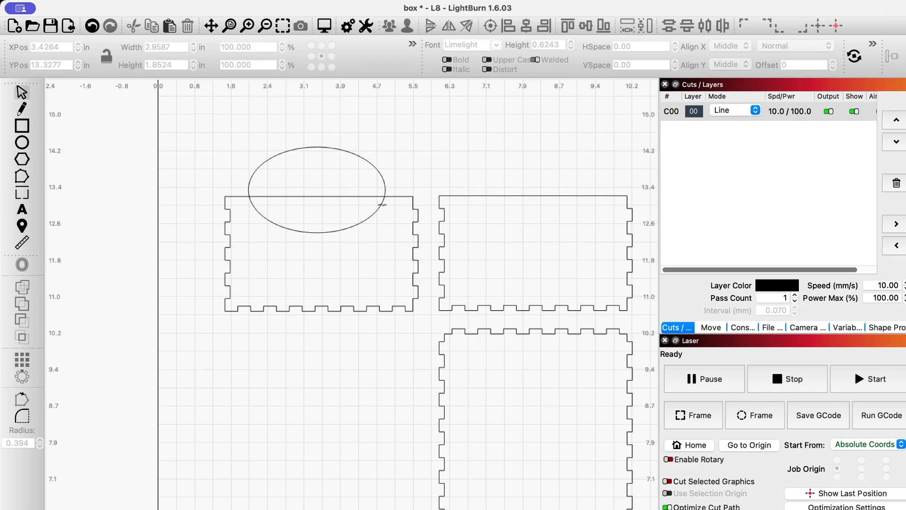
# Centre the ellipse horizontally on the end panel.
pyautogui.click(382, 205)
pyautogui.keyDown('shift'); pyautogui.click(407, 196); pyautogui.keyUp('shift')
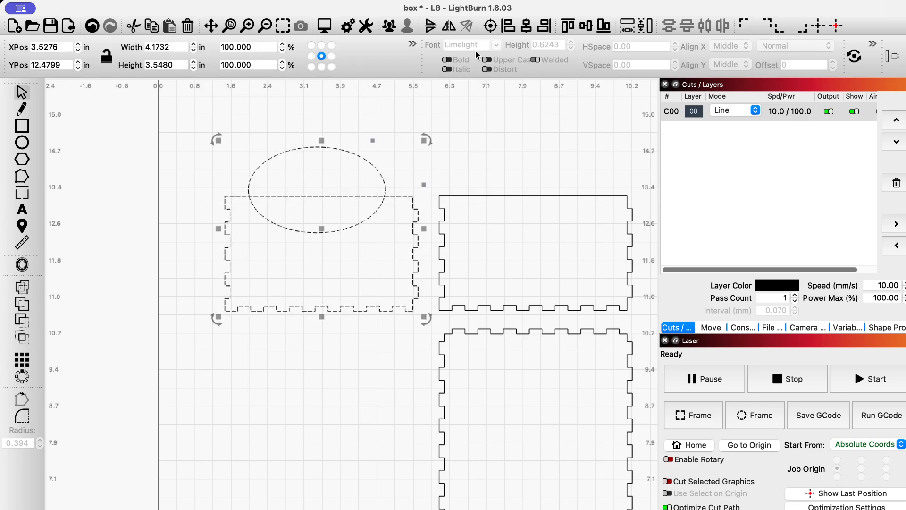
pyautogui.click(526, 28)
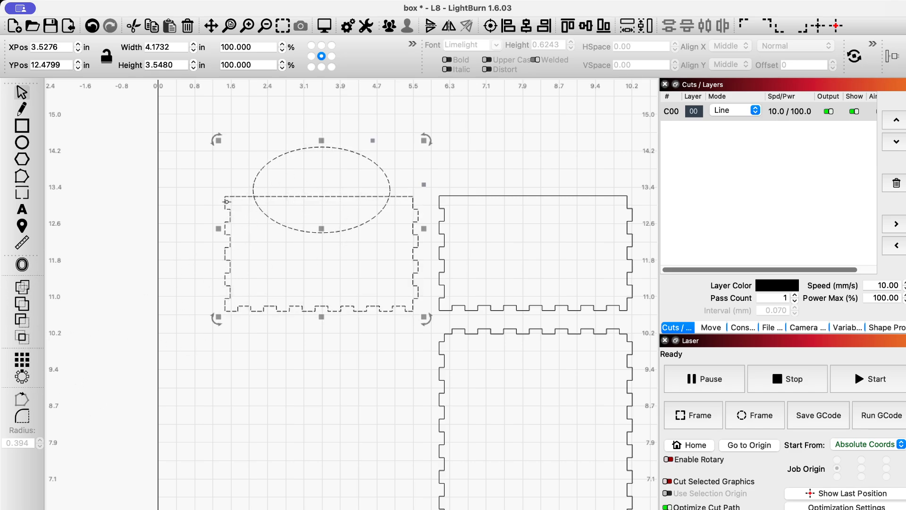
# Try a weld and undo it, then subtract the ellipse to scoop the panel's top.
pyautogui.click(22, 287)
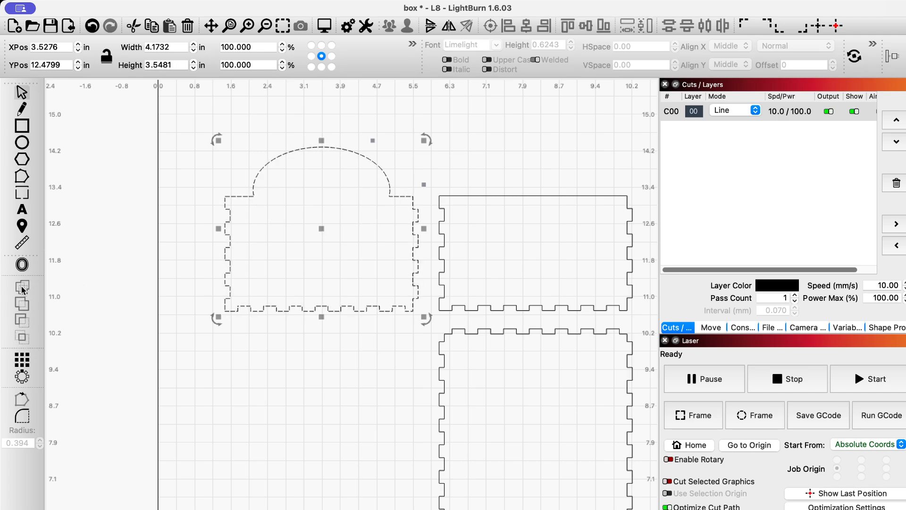
pyautogui.click(92, 27)
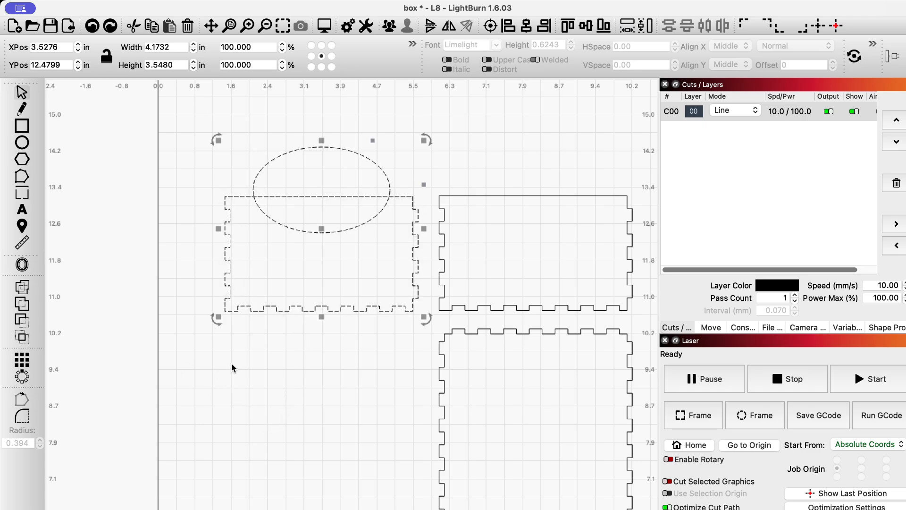
pyautogui.press('super+w')
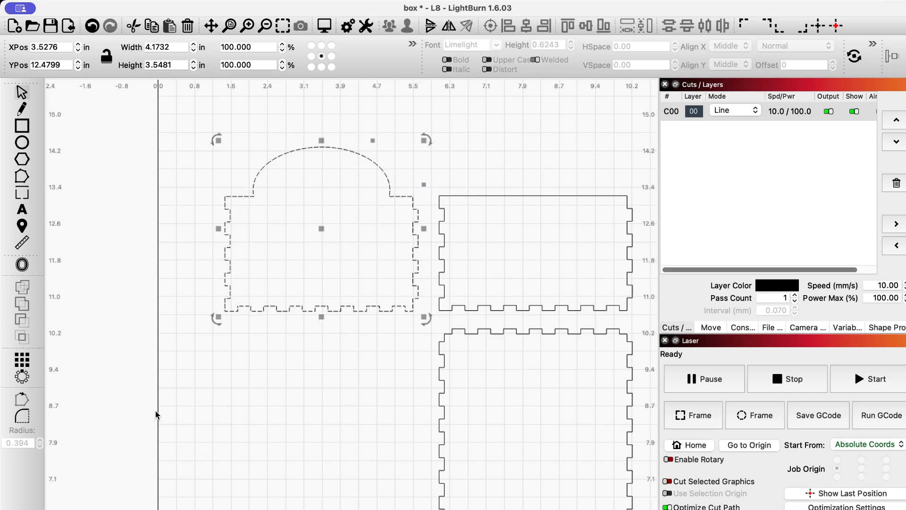
pyautogui.click(240, 402)
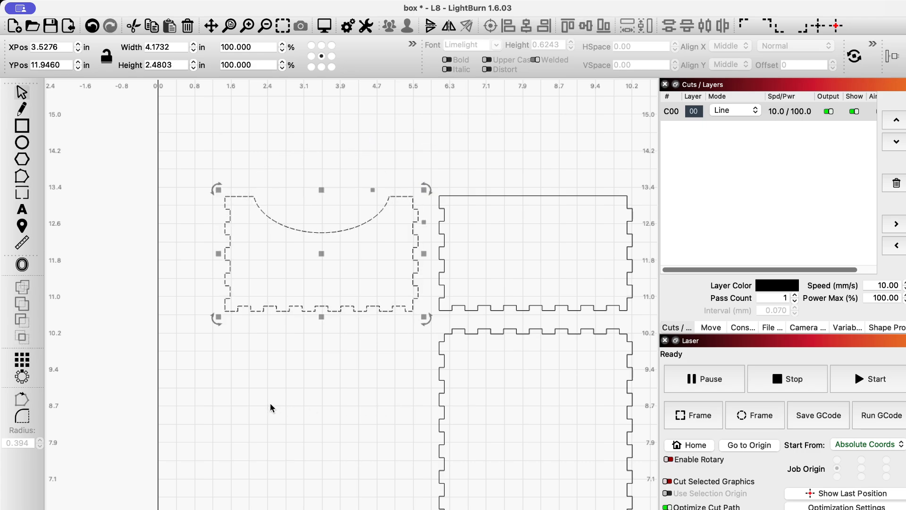
pyautogui.click(383, 490)
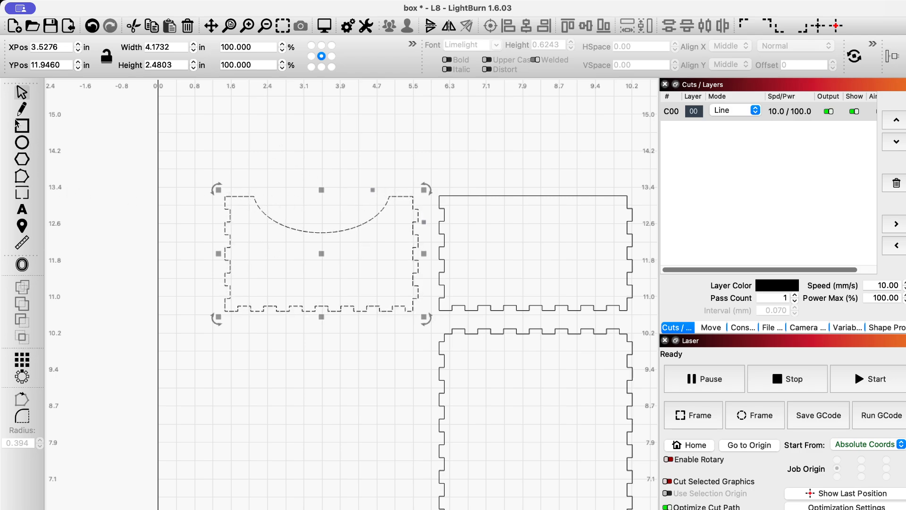
# After a brief measurement attempt, undo the scoop cut to restore the full ellipse.
pyautogui.click(23, 242)
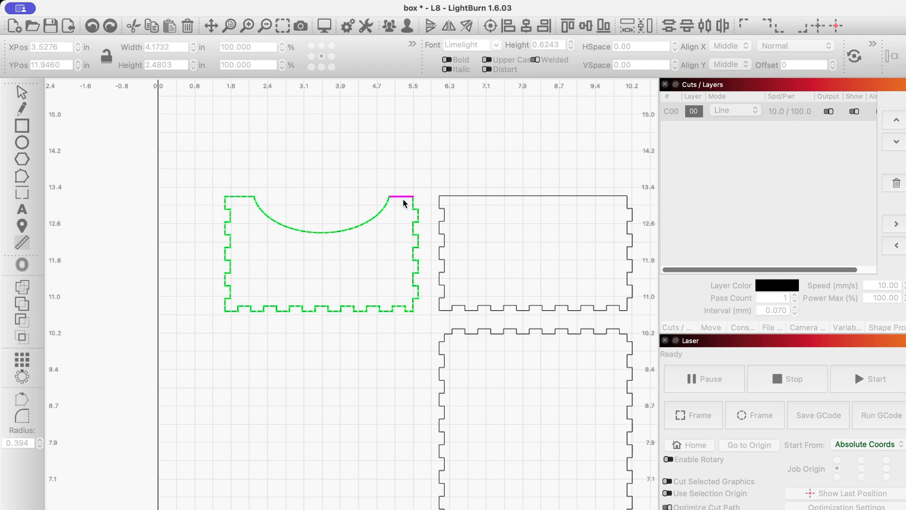
pyautogui.press('Escape')
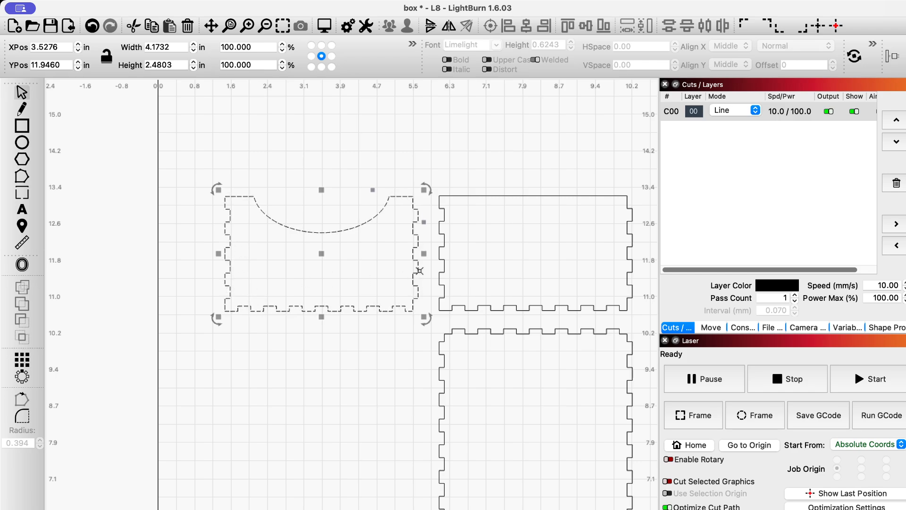
pyautogui.click(91, 27)
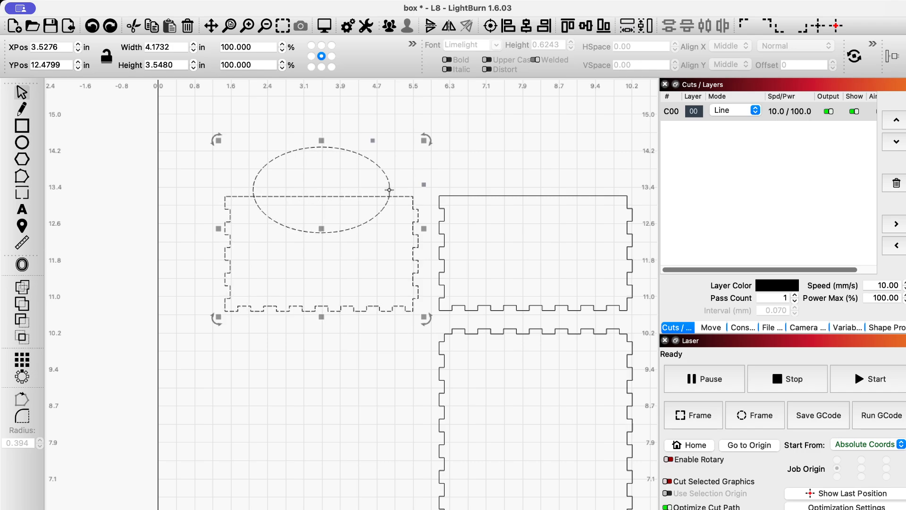
# Select only the ellipse and switch LightBurn's units from inches to millimetres.
pyautogui.click(222, 182)
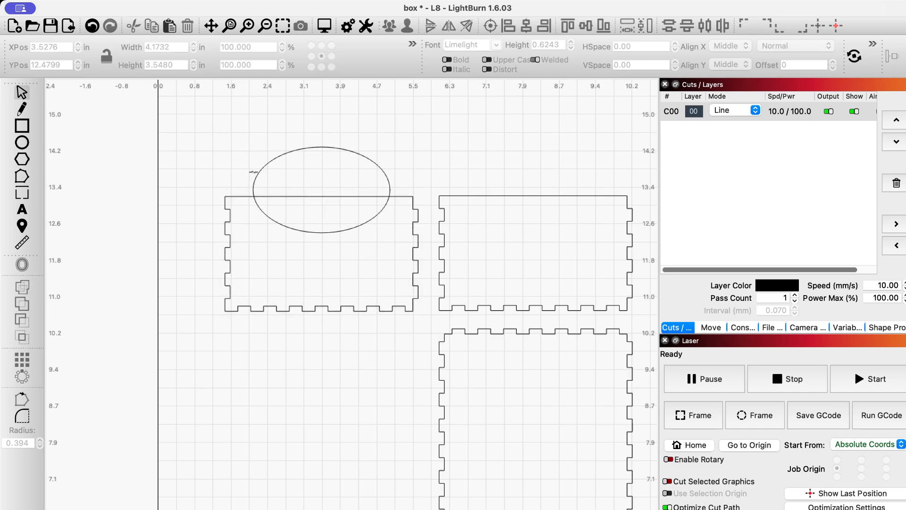
pyautogui.click(255, 175)
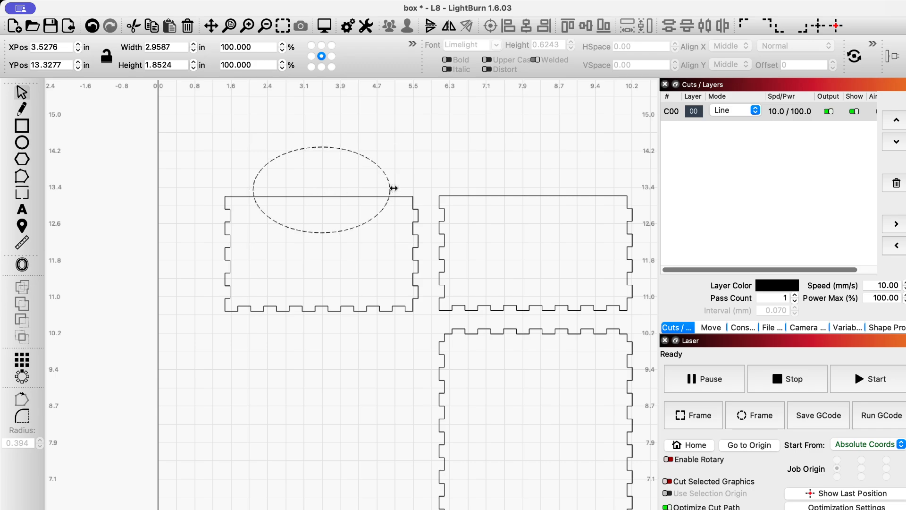
pyautogui.moveTo(394, 188); pyautogui.dragTo(396, 188)
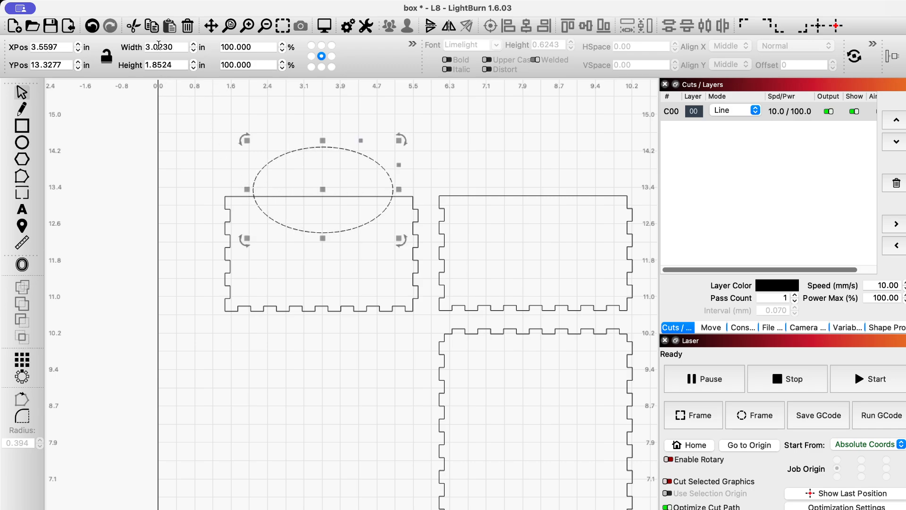
pyautogui.click(159, 48)
pyautogui.doubleClick(159, 47)
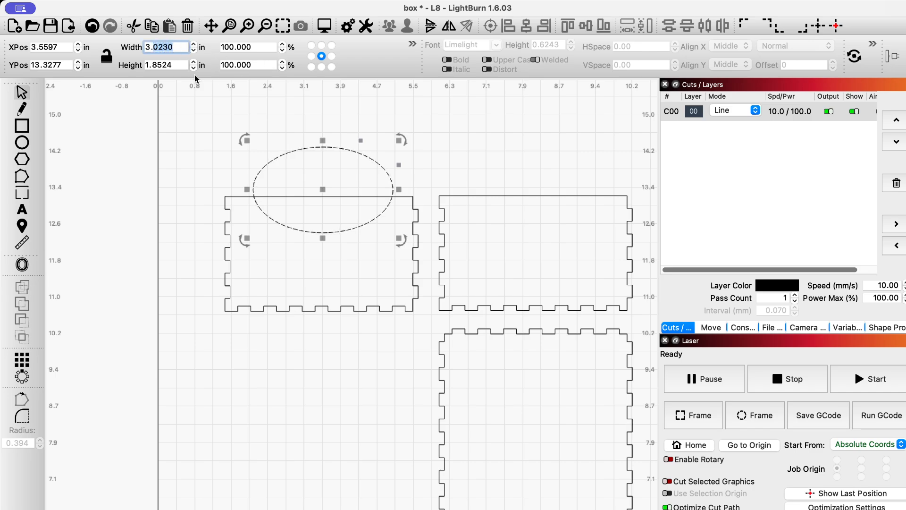
pyautogui.click(412, 44)
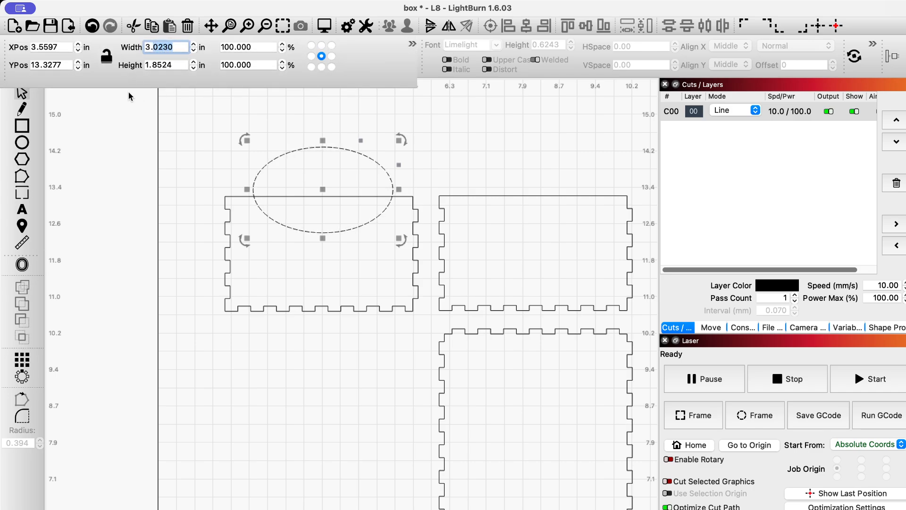
pyautogui.click(412, 44)
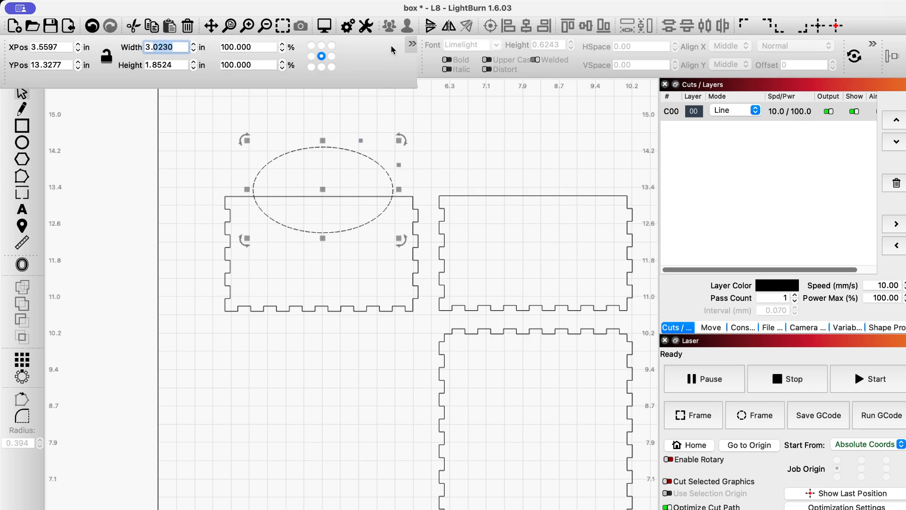
pyautogui.click(97, 79)
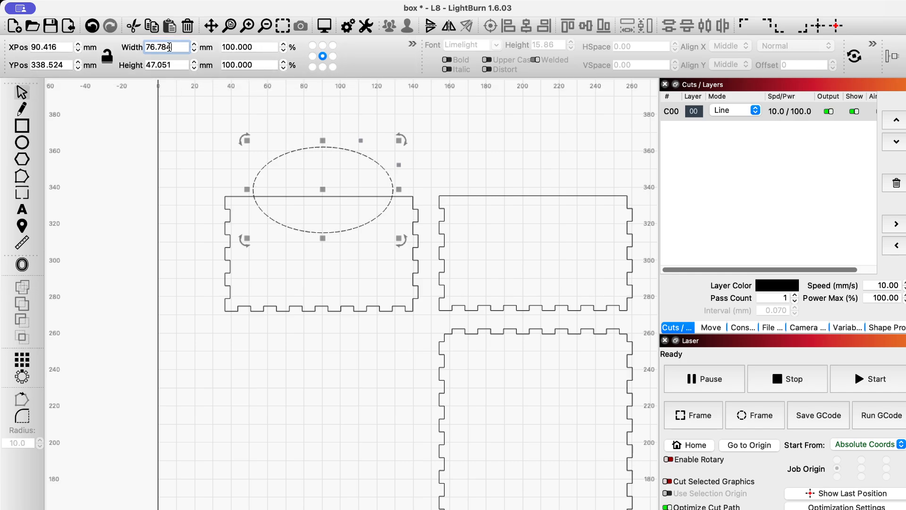
# Resize the ellipse to exactly 76 mm wide, then select it with the end panel.
pyautogui.moveTo(147, 47); pyautogui.dragTo(187, 44)
pyautogui.write('76')
pyautogui.press('Return')
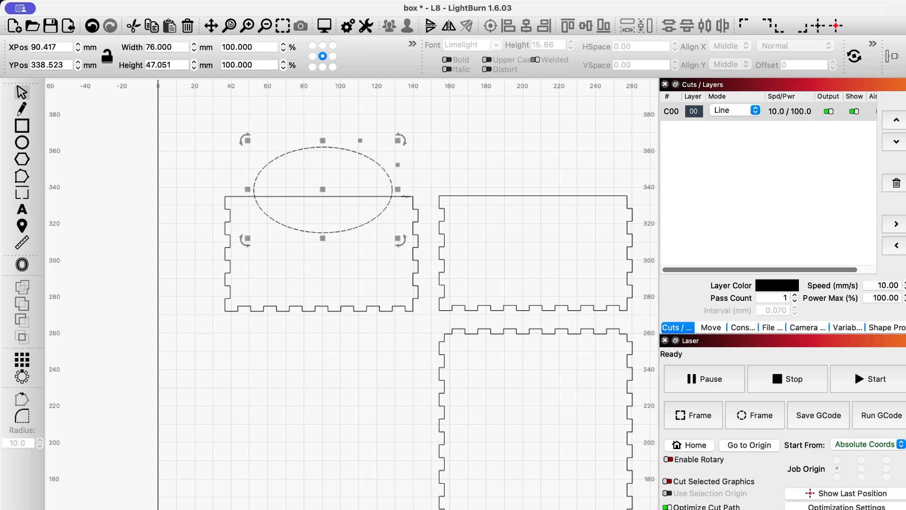
pyautogui.keyDown('shift'); pyautogui.click(405, 195); pyautogui.keyUp('shift')
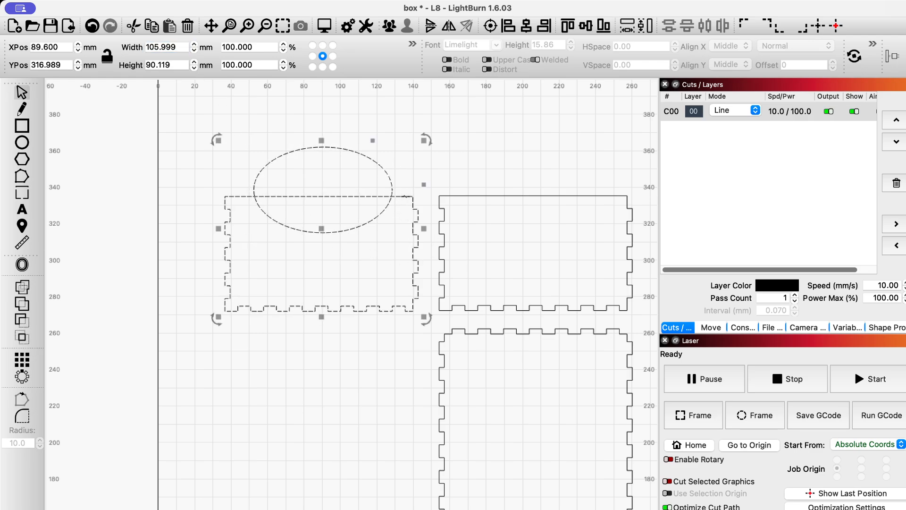
# Centre the 76 mm ellipse and subtract it, leaving a 105.999 × 62.999 mm scooped panel.
pyautogui.click(526, 27)
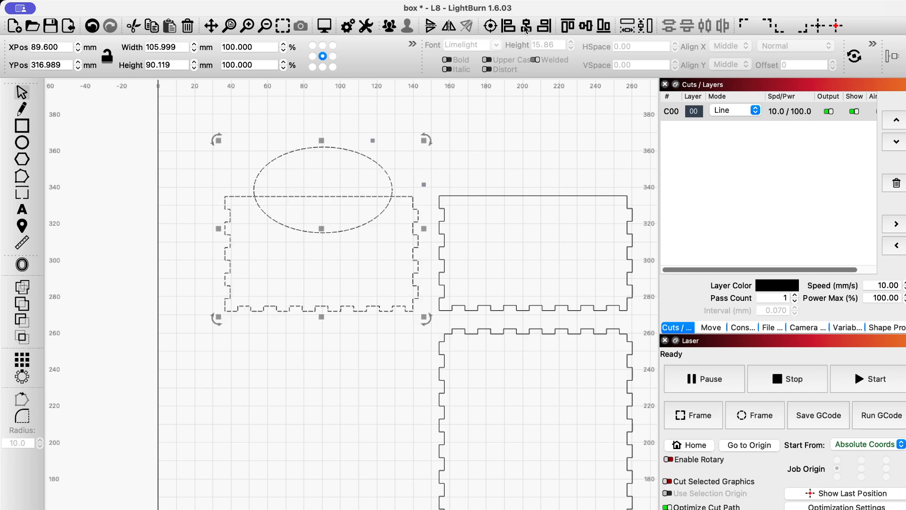
pyautogui.click(20, 321)
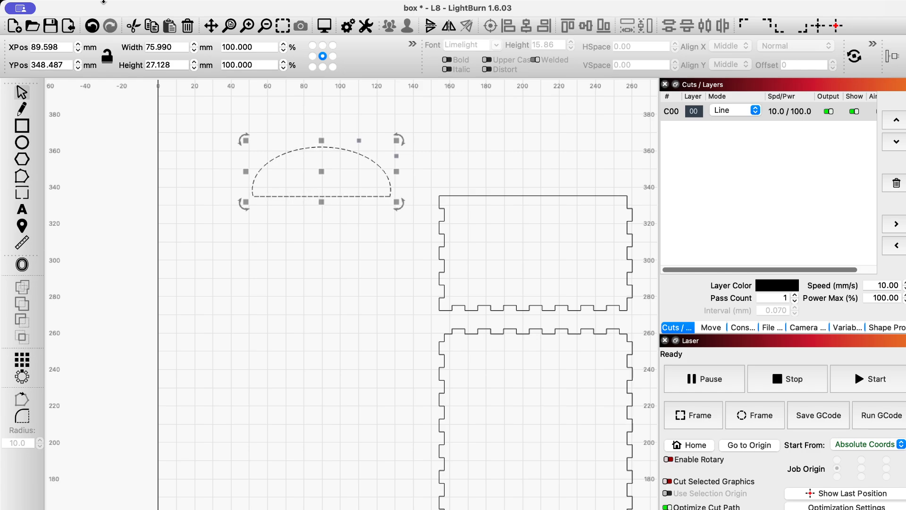
pyautogui.click(91, 26)
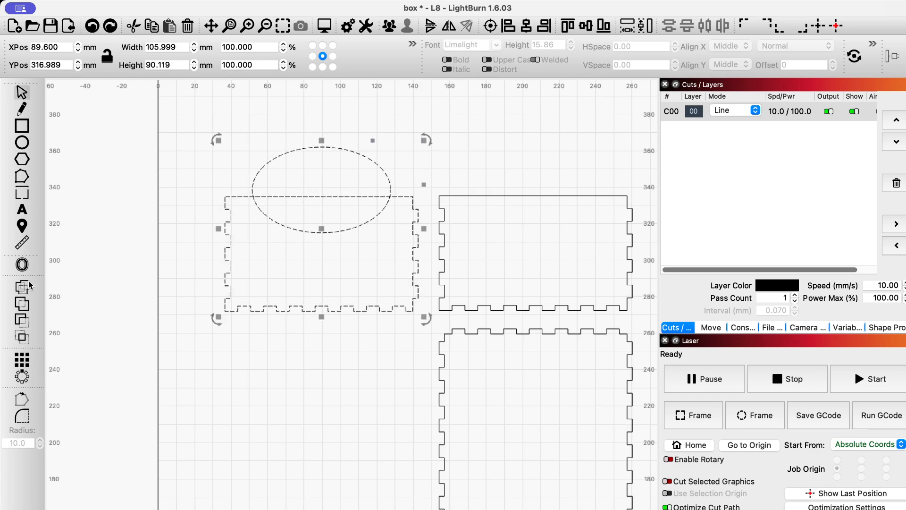
pyautogui.click(21, 322)
pyautogui.click(279, 339)
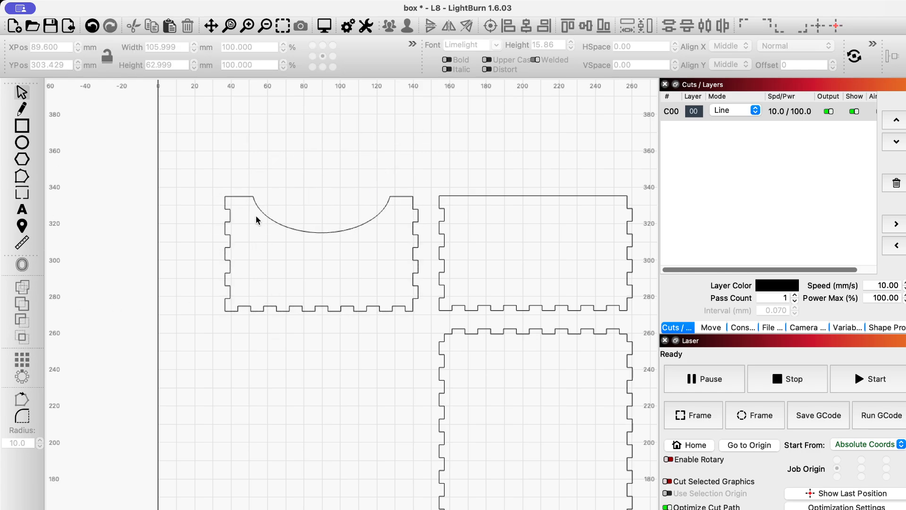
pyautogui.click(312, 233)
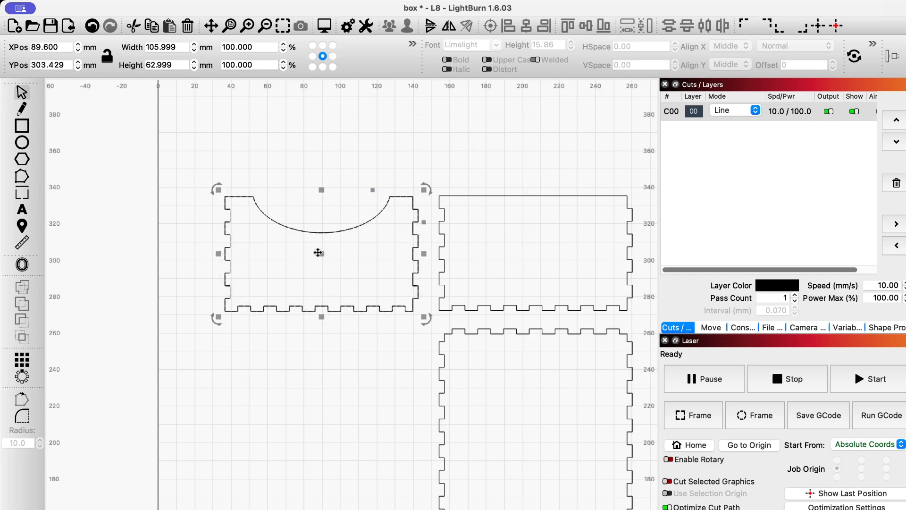
# Duplicate the scooped end panel directly below the original.
pyautogui.moveTo(322, 254); pyautogui.dragTo(318, 390)
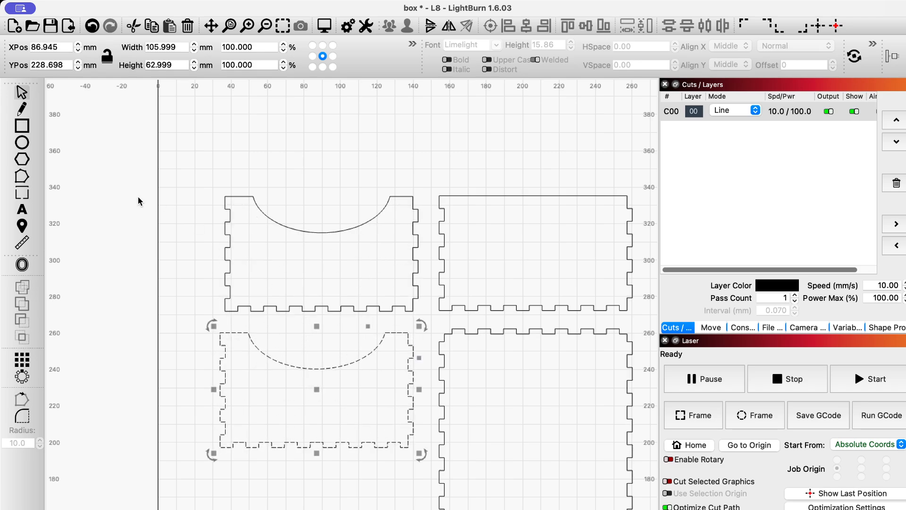
pyautogui.click(510, 196)
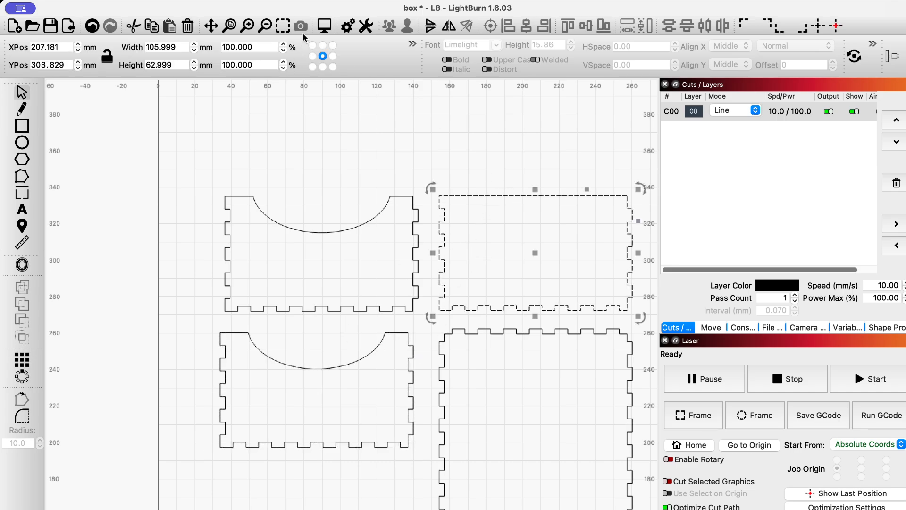
# Draw a slot rectangle inside the upper part of the right-hand side panel.
pyautogui.click(287, 28)
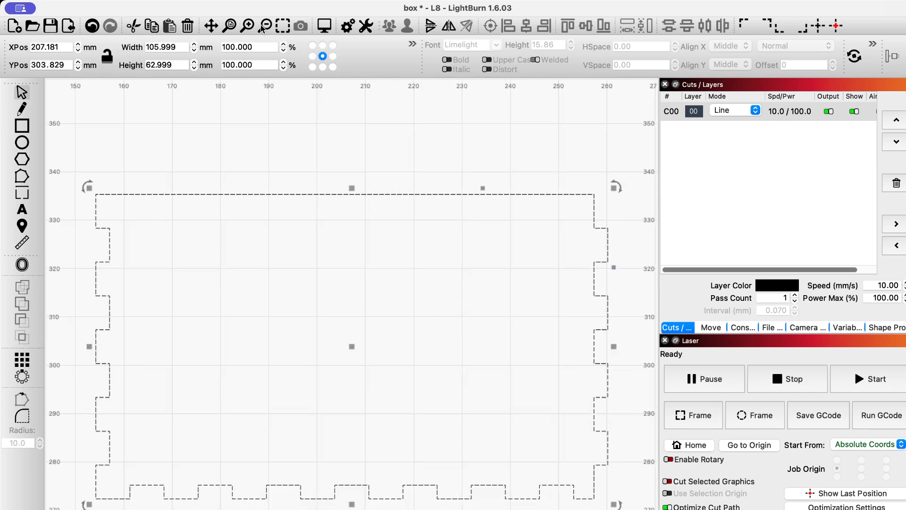
pyautogui.click(263, 28)
pyautogui.click(264, 29)
pyautogui.click(263, 29)
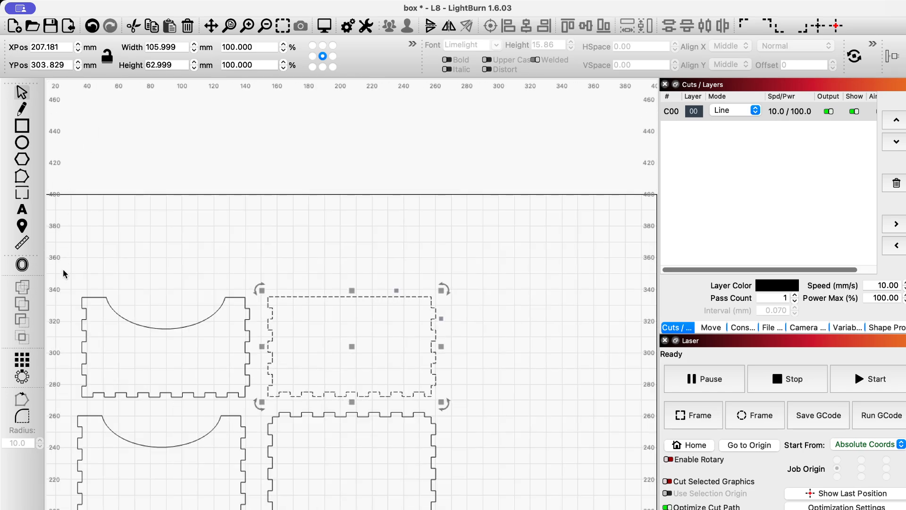
pyautogui.click(22, 126)
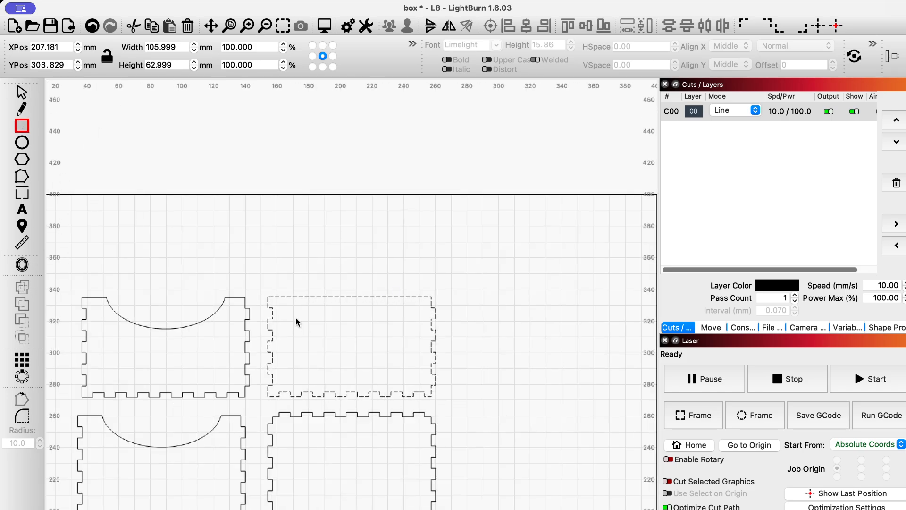
pyautogui.moveTo(297, 318); pyautogui.dragTo(404, 339)
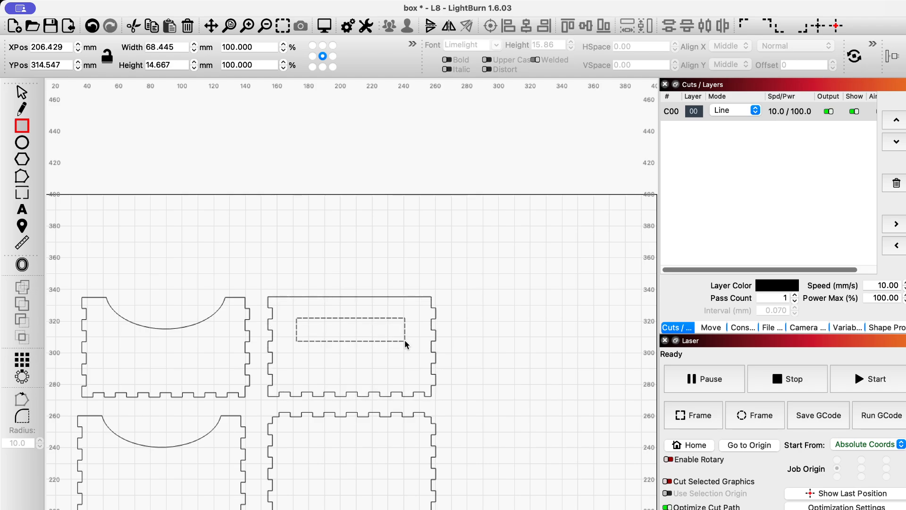
# Centre the 68.445 × 14.667 mm slot horizontally within the side panel.
pyautogui.click(22, 92)
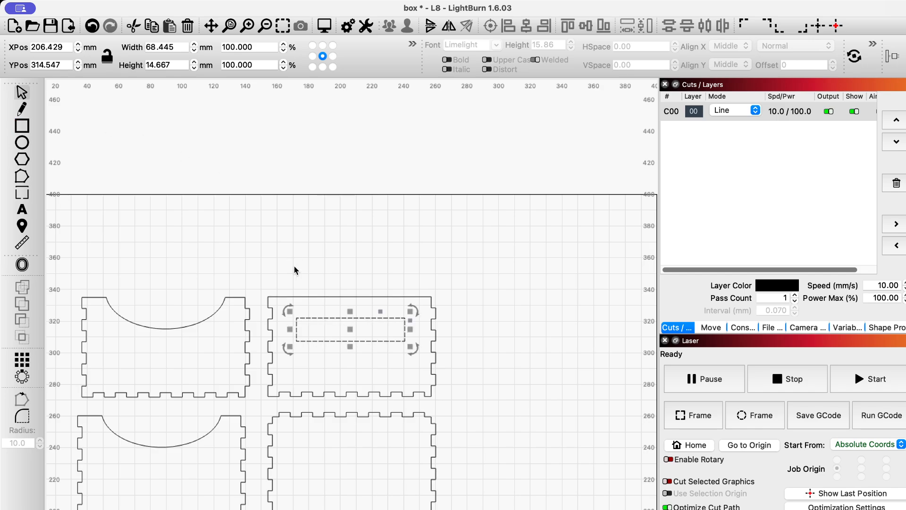
pyautogui.keyDown('shift'); pyautogui.click(334, 297); pyautogui.keyUp('shift')
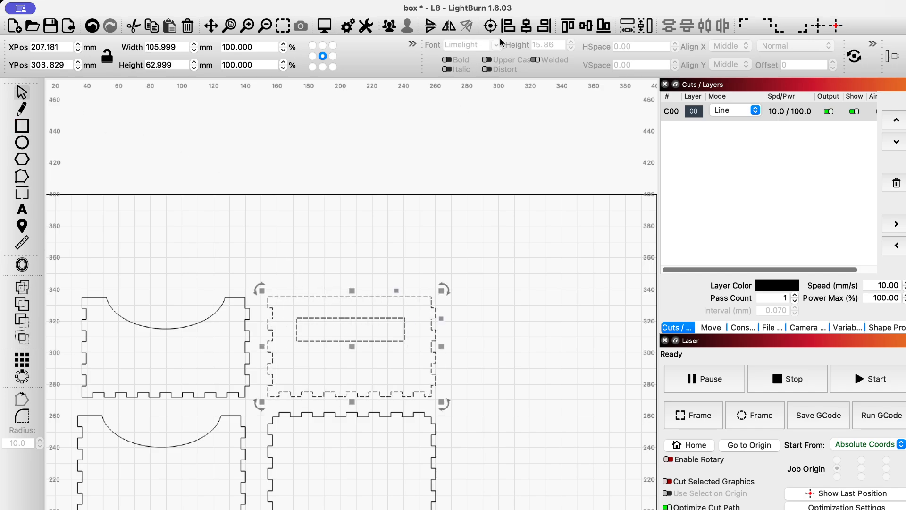
pyautogui.click(527, 26)
pyautogui.click(359, 253)
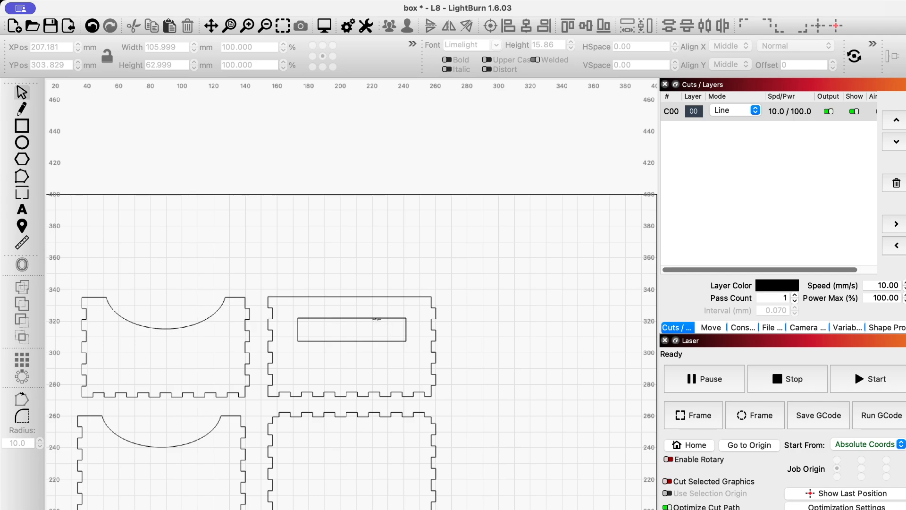
pyautogui.click(377, 319)
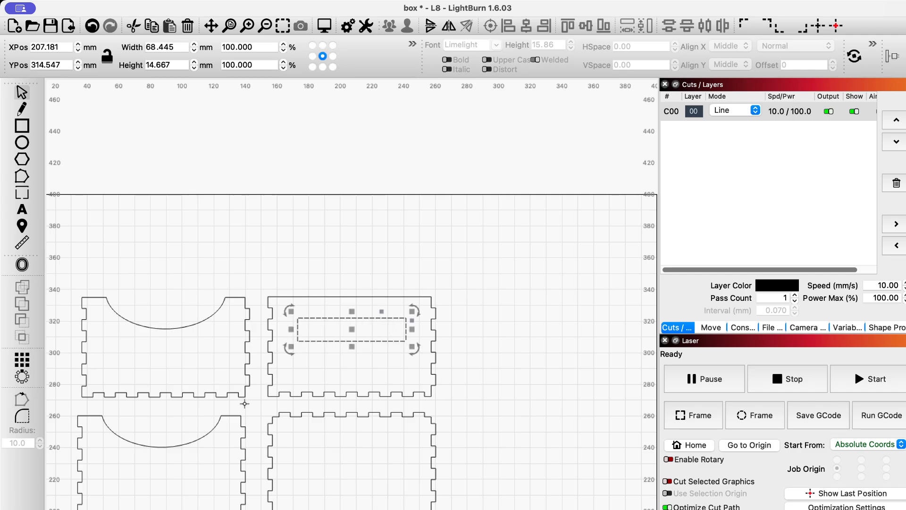
pyautogui.click(21, 417)
# Remove the too-large 10 mm corner rounding and set the corner radius to 5 mm.
pyautogui.scroll(5, 285, 321)
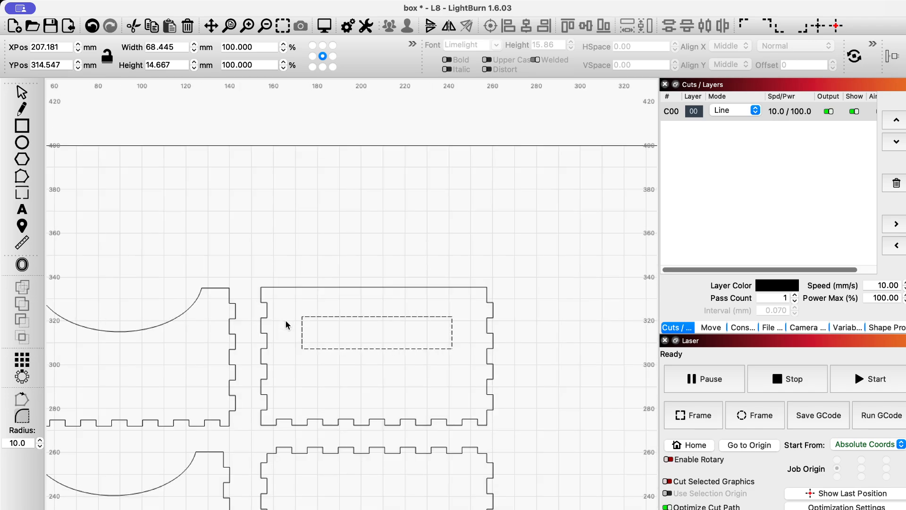
pyautogui.click(308, 312)
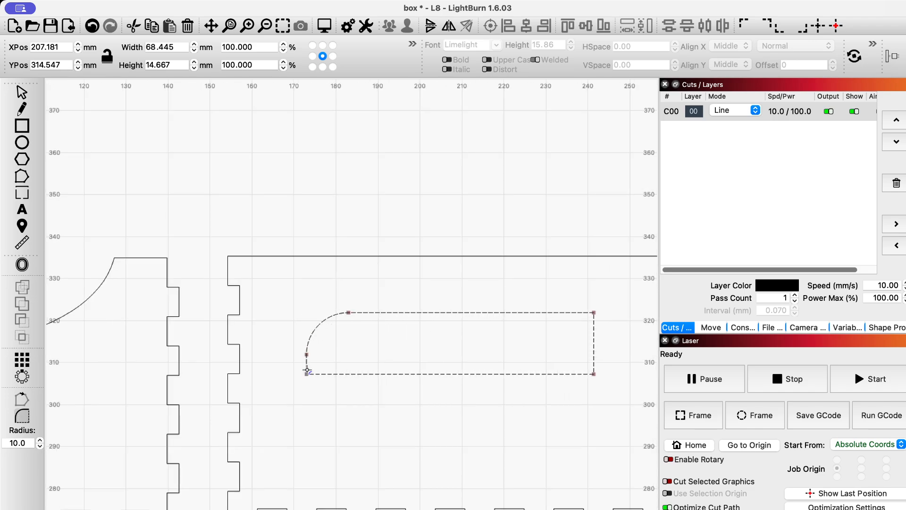
pyautogui.click(316, 326)
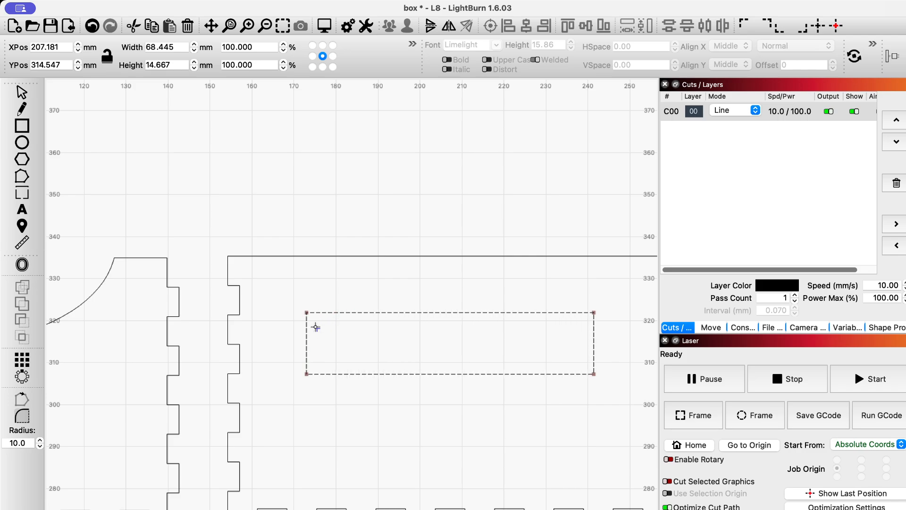
pyautogui.doubleClick(29, 444)
pyautogui.write('5')
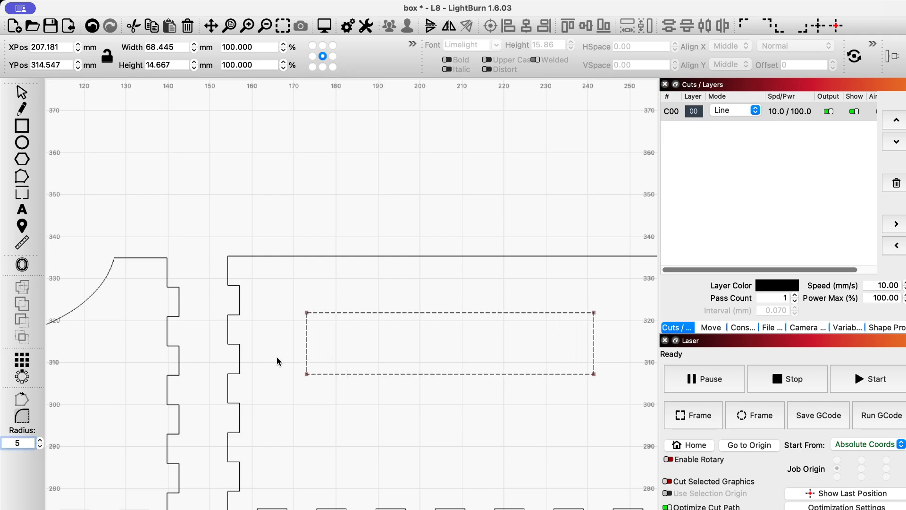
# Round the slot's corners at 5 mm radius to form a rounded handle cutout.
pyautogui.click(308, 313)
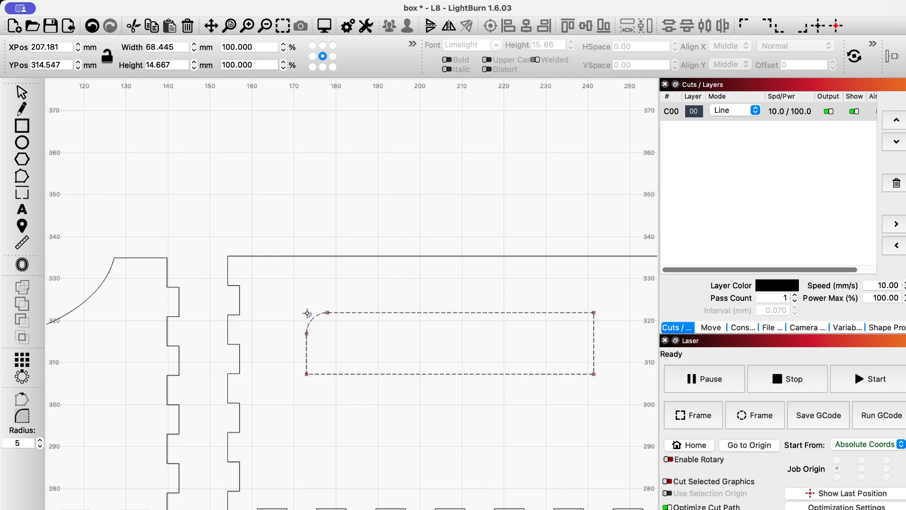
pyautogui.click(307, 374)
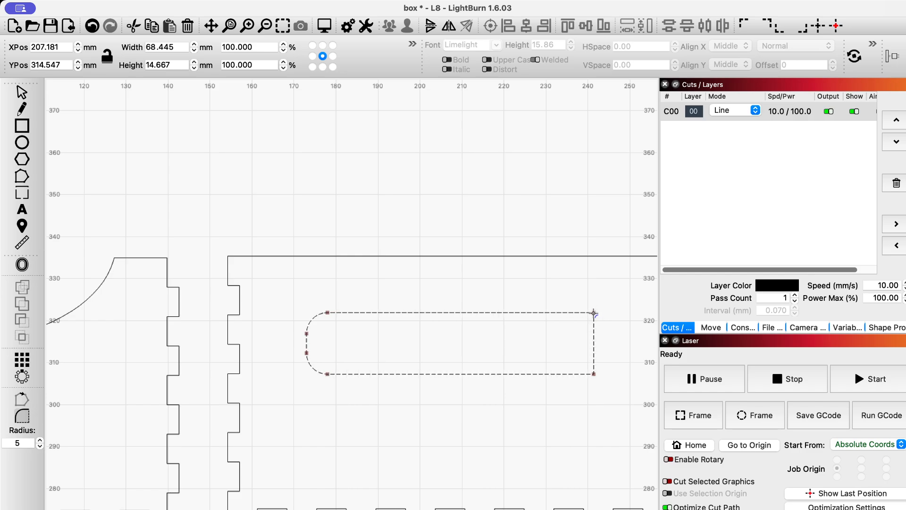
pyautogui.click(591, 373)
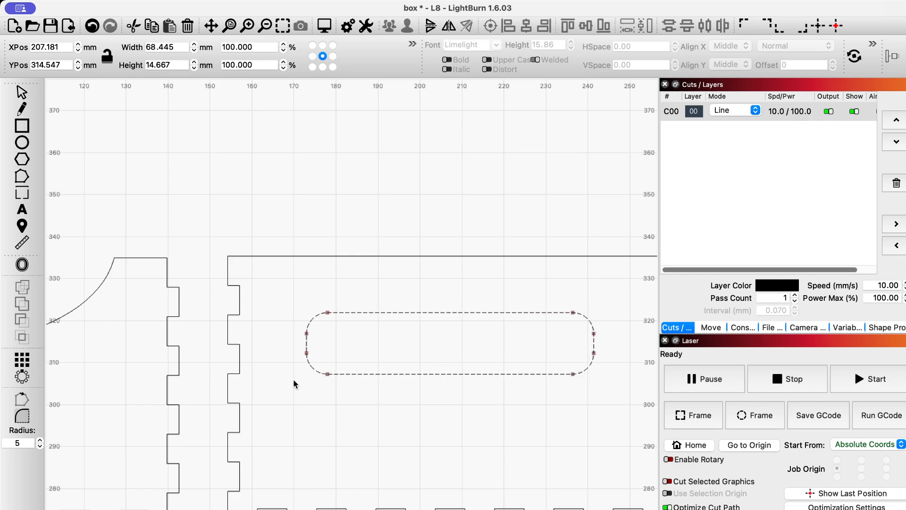
pyautogui.click(22, 92)
pyautogui.scroll(3, 376, 370)
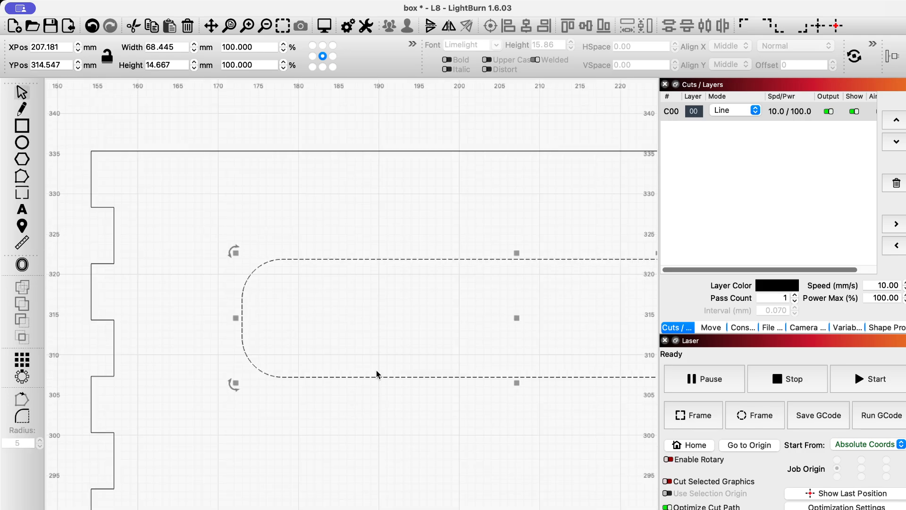
pyautogui.scroll(-5, 376, 370)
pyautogui.scroll(-3, 376, 366)
pyautogui.click(513, 332)
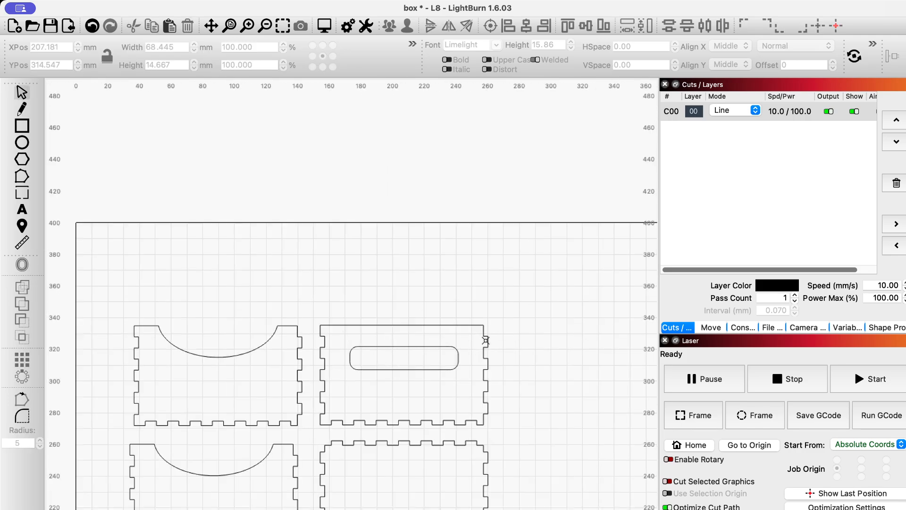
# Group the side panel together with its rounded handle slot.
pyautogui.click(414, 325)
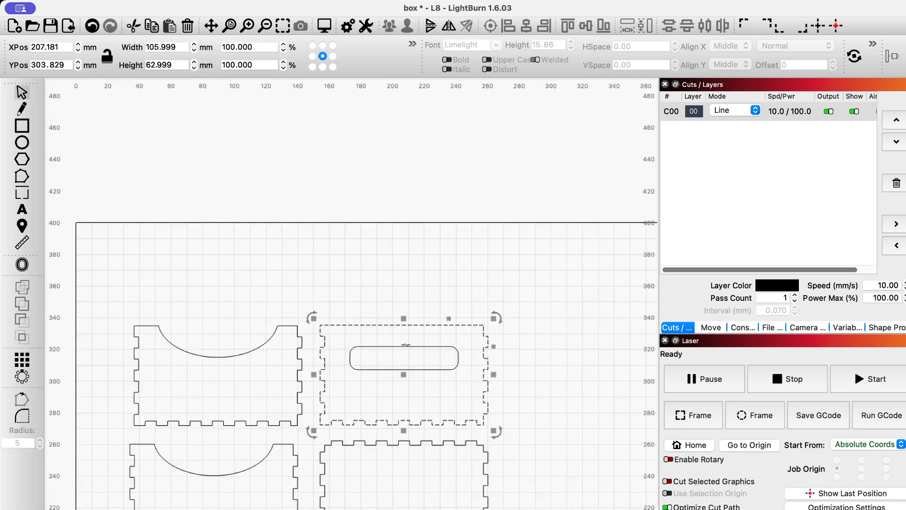
pyautogui.keyDown('shift'); pyautogui.click(399, 347); pyautogui.keyUp('shift')
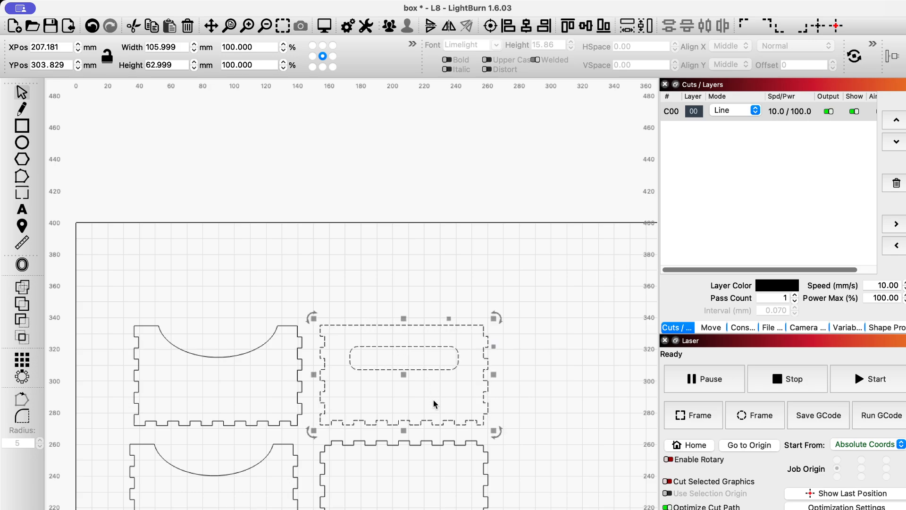
pyautogui.hotkey('ctrl', 'g')
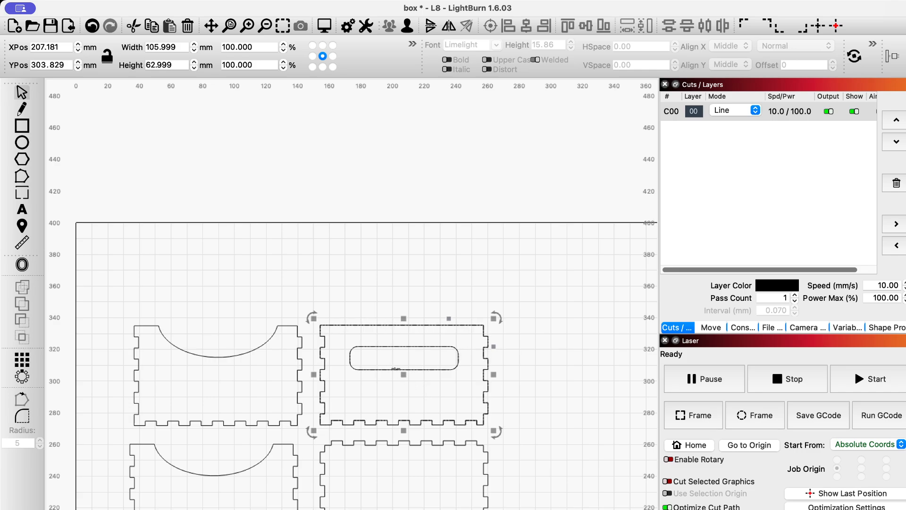
# Place a copy of the grouped slotted panel to the right as the second side panel.
pyautogui.moveTo(407, 375); pyautogui.dragTo(584, 374)
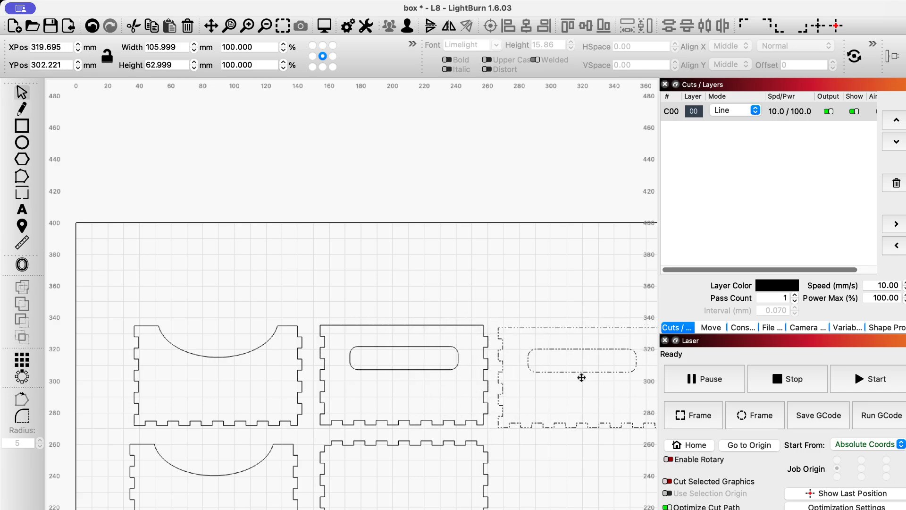
pyautogui.scroll(-2, 473, 283)
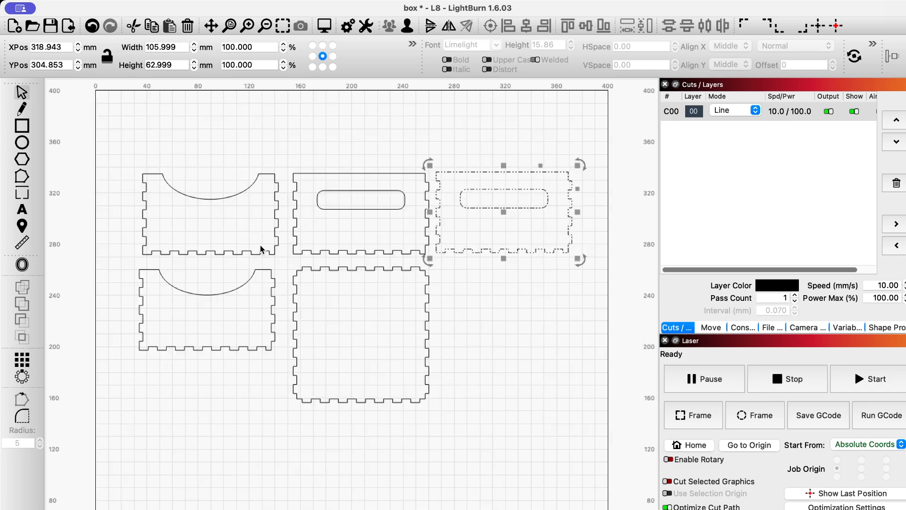
pyautogui.scroll(2, 290, 354)
pyautogui.scroll(-1, 291, 354)
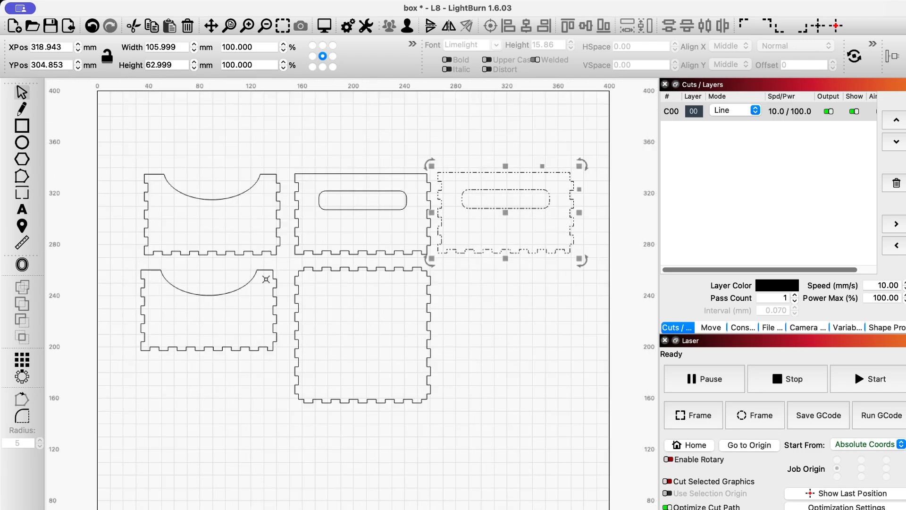
pyautogui.click(472, 371)
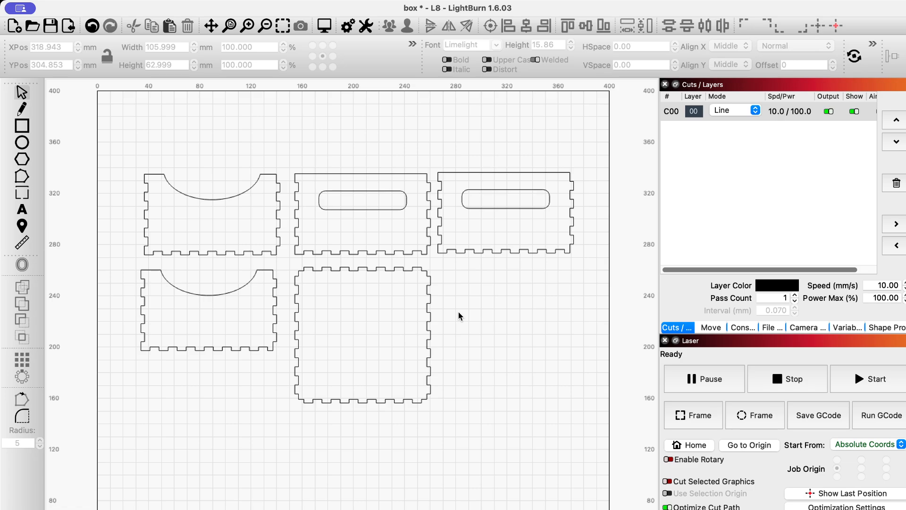
pyautogui.scroll(4, 427, 193)
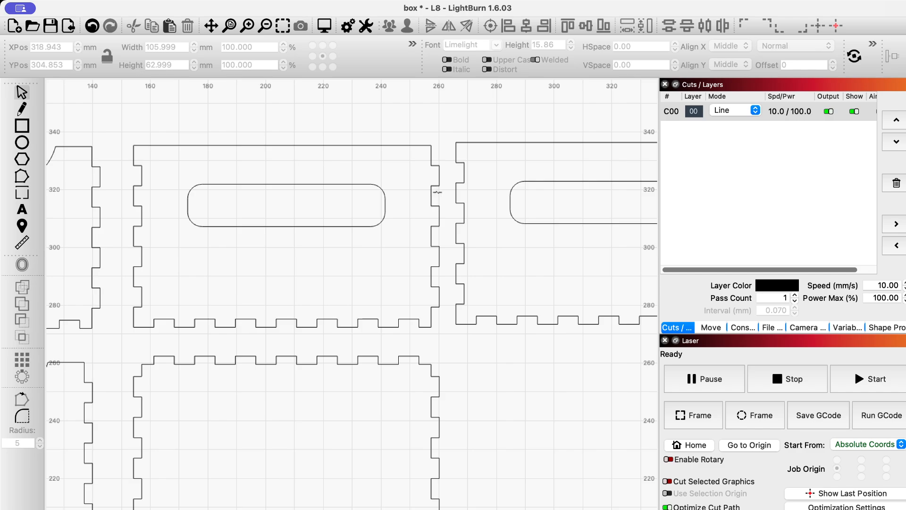
pyautogui.scroll(-3, 466, 327)
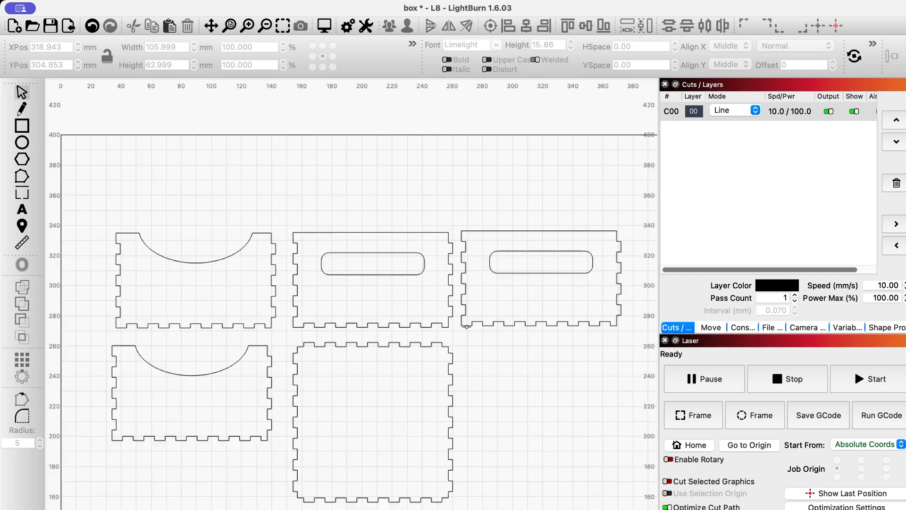
pyautogui.scroll(-2, 466, 327)
pyautogui.scroll(2, 470, 395)
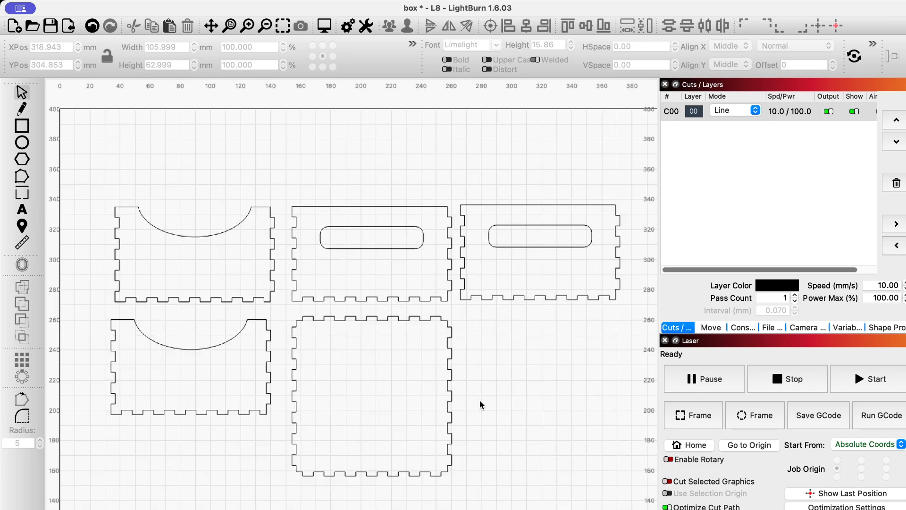
pyautogui.scroll(1, 480, 399)
pyautogui.scroll(2, 520, 384)
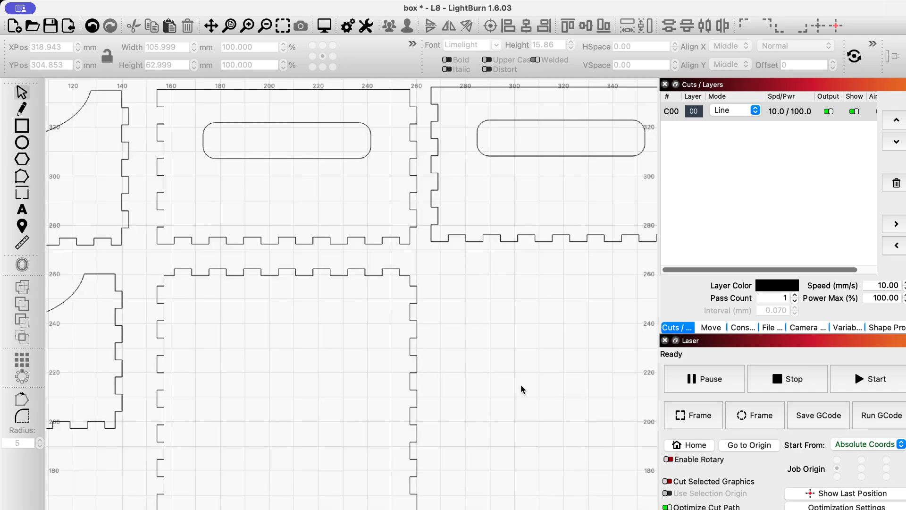
pyautogui.scroll(-3, 515, 384)
pyautogui.scroll(4, 467, 314)
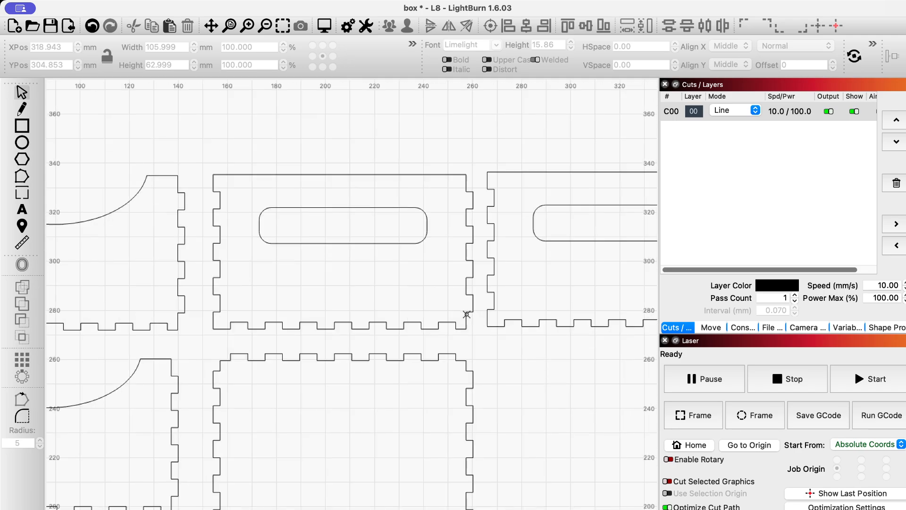
pyautogui.scroll(-2, 466, 315)
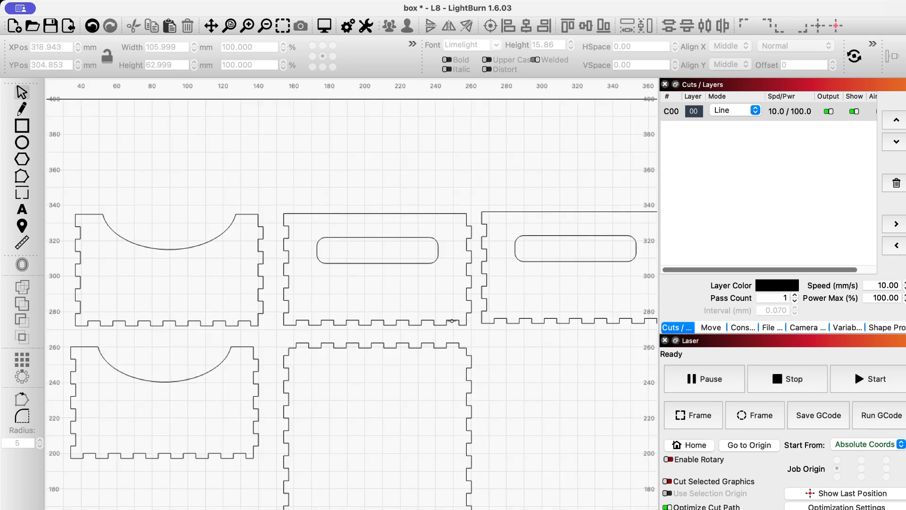